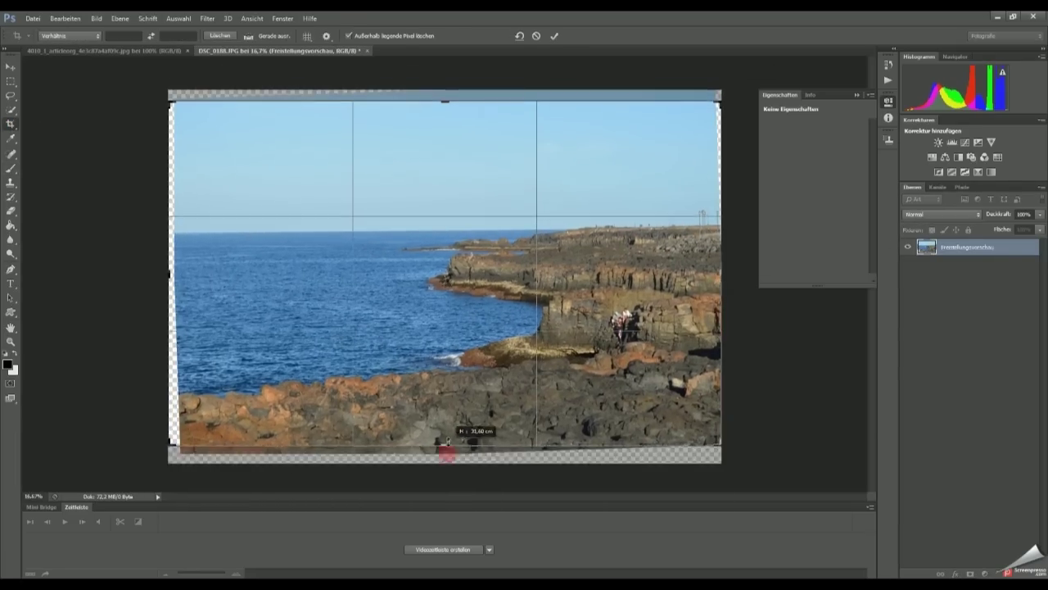
Step: Straighten and crop the coast photo, then delete the selected blue sky
{"action": "left_click_drag", "start_coordinate": [721, 278], "coordinate": [443, 447]}
{"action": "key", "text": "Return"}
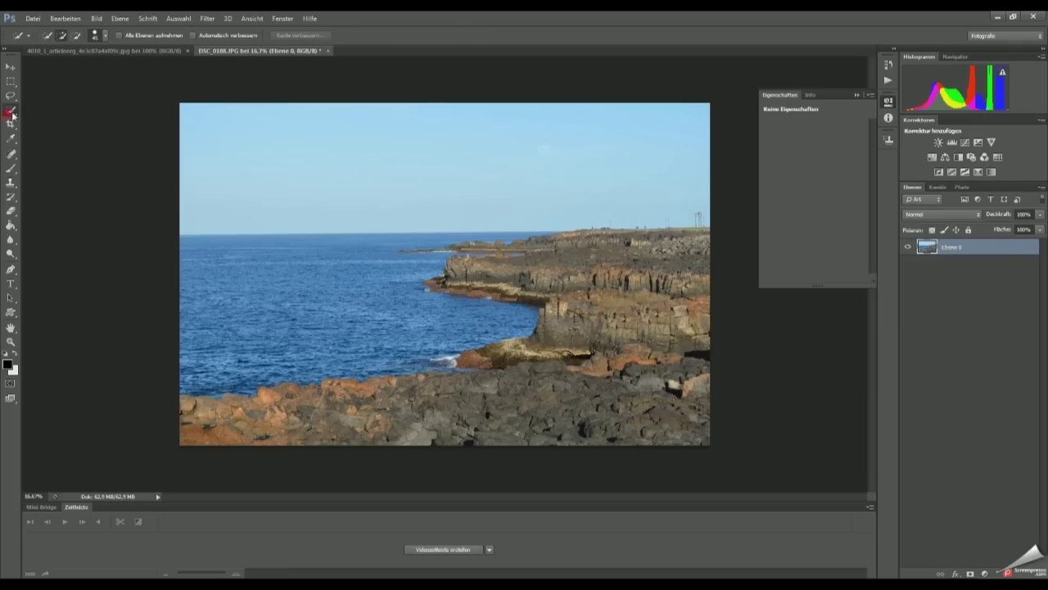
{"action": "key", "text": "Delete"}
{"action": "key", "text": "ctrl+d"}
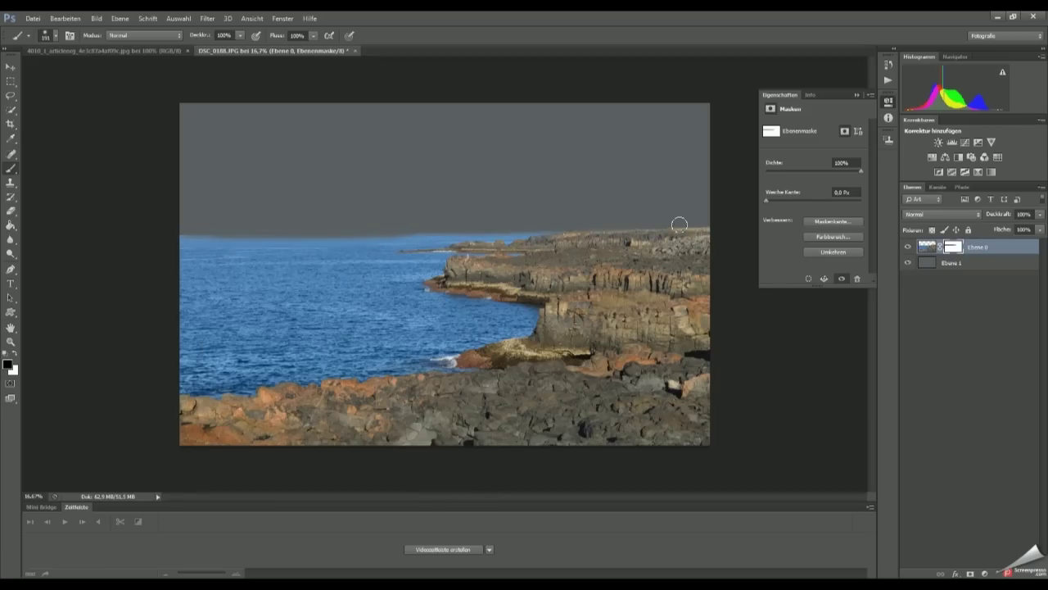
Step: Stamp a large white cloud in the top-right sky on a new layer
{"action": "left_click", "coordinate": [984, 573]}
{"action": "right_click", "coordinate": [593, 346]}
{"action": "scroll", "coordinate": [524, 426], "scroll_direction": "down", "scroll_amount": 5}
{"action": "scroll", "coordinate": [491, 426], "scroll_direction": "up", "scroll_amount": 3}
{"action": "double_click", "coordinate": [491, 443]}
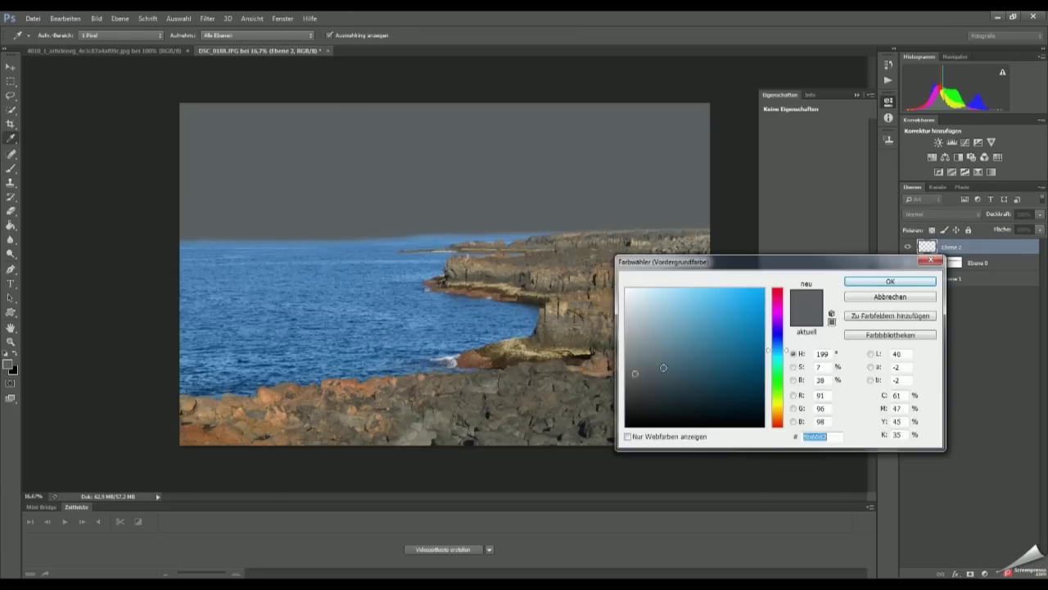
{"action": "left_click", "coordinate": [631, 168]}
Step: Duplicate the cloud layer and move the copy to the top-left sky
{"action": "key", "text": "ctrl+j"}
{"action": "key", "text": "v"}
{"action": "left_click_drag", "start_coordinate": [631, 168], "coordinate": [293, 183]}
{"action": "key", "text": "e"}
Step: Stamp a large middle cloud with another cloud brush on a new layer, shifted slightly right
{"action": "key", "text": "b"}
{"action": "right_click", "coordinate": [524, 199]}
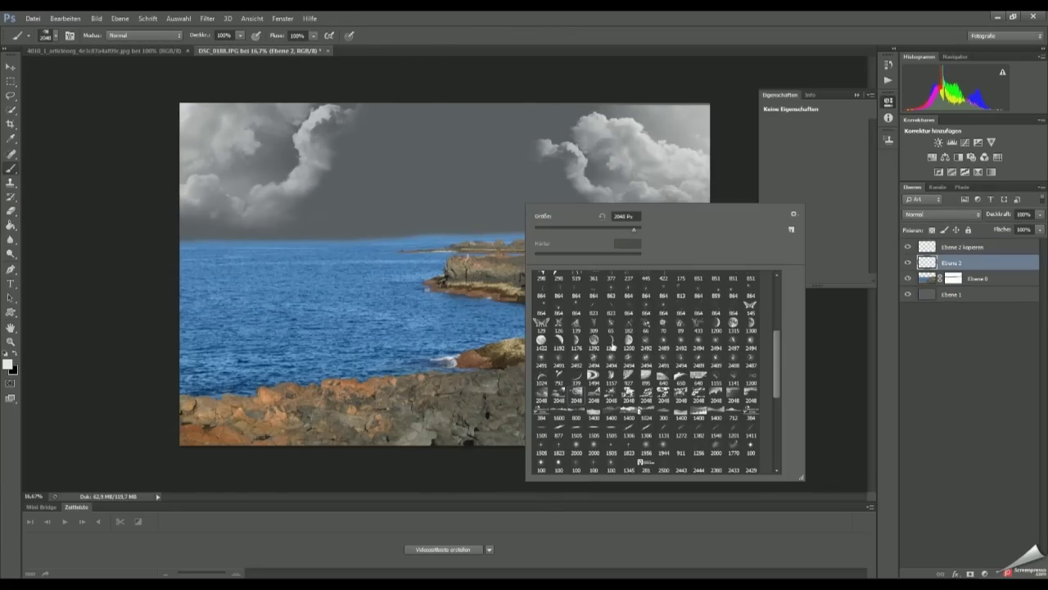
{"action": "double_click", "coordinate": [577, 377]}
{"action": "key", "text": "ctrl+shift+alt+n"}
{"action": "left_click", "coordinate": [439, 167]}
{"action": "key", "text": "e"}
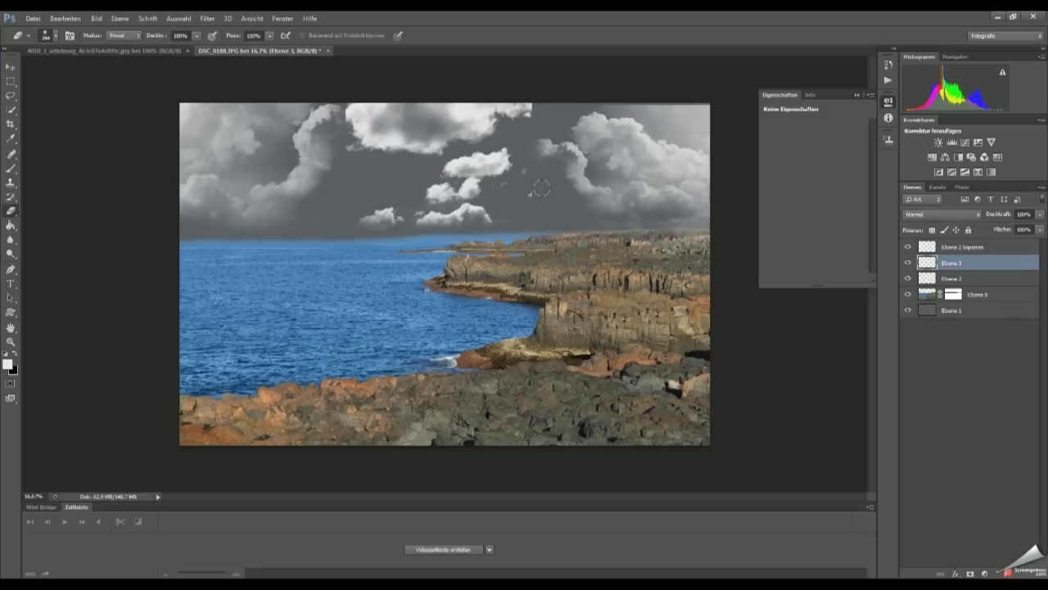
{"action": "left_click_drag", "start_coordinate": [490, 231], "coordinate": [509, 239]}
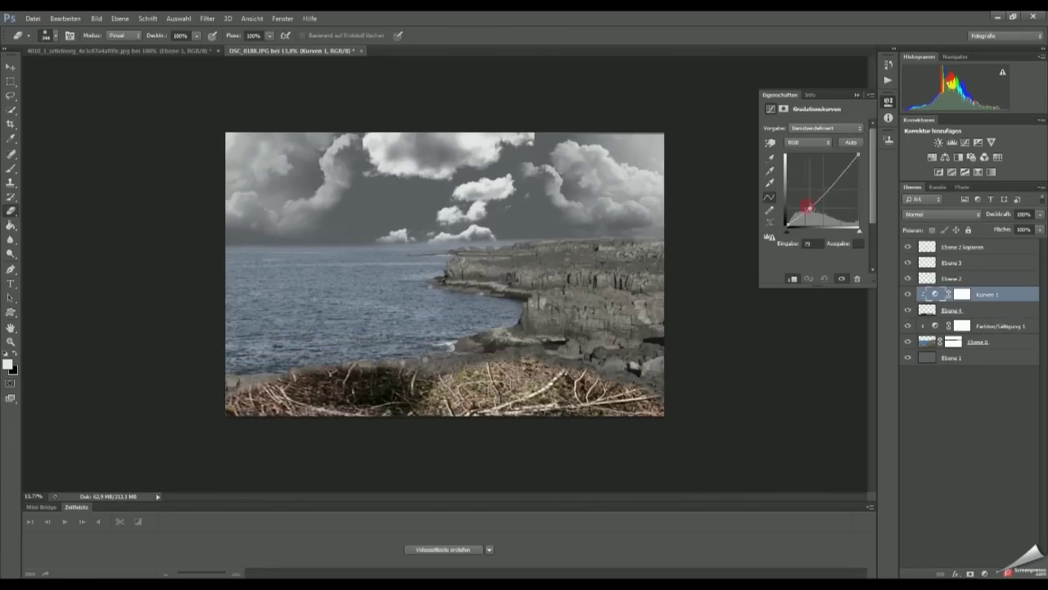
Step: Fade the brushwood layer to 75% opacity
{"action": "left_click", "coordinate": [950, 326]}
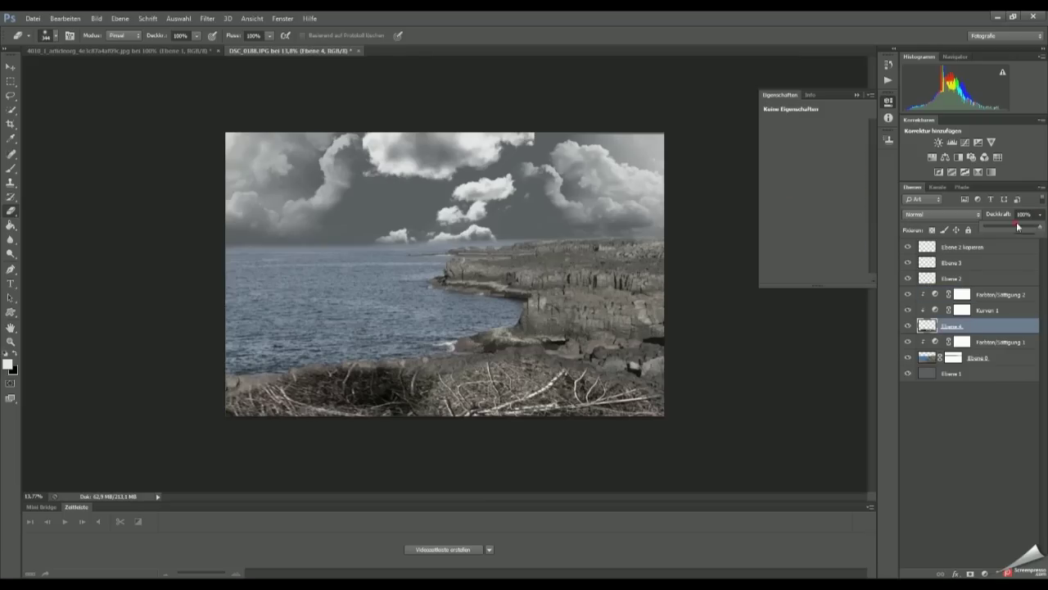
{"action": "left_click_drag", "start_coordinate": [246, 394], "coordinate": [524, 369]}
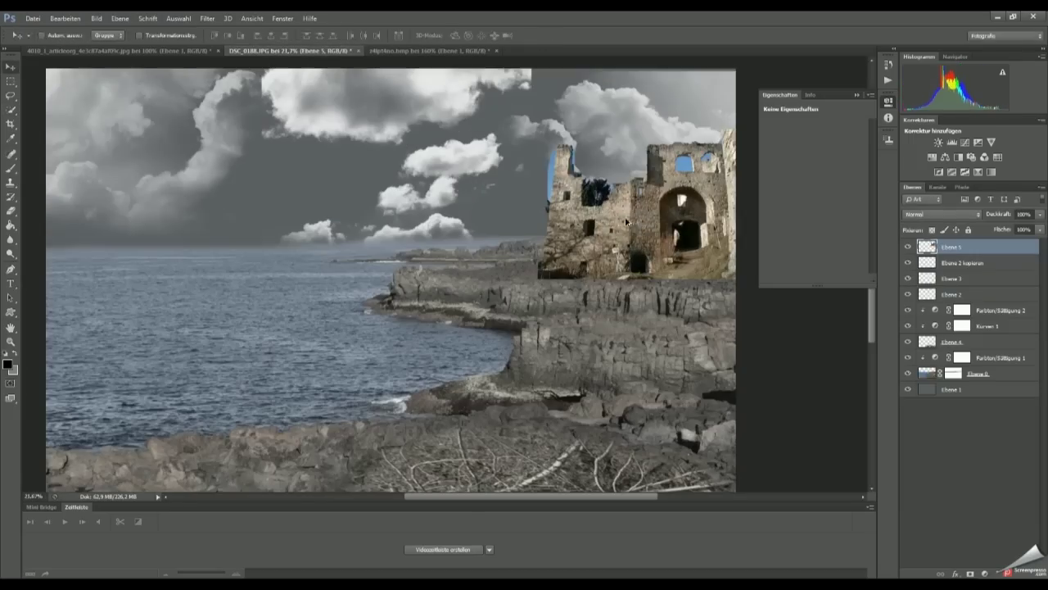
Step: Enlarge the castle, move it up-left onto the cliff, and erase the blue sky beside its tower
{"action": "left_click_drag", "start_coordinate": [626, 221], "coordinate": [534, 123]}
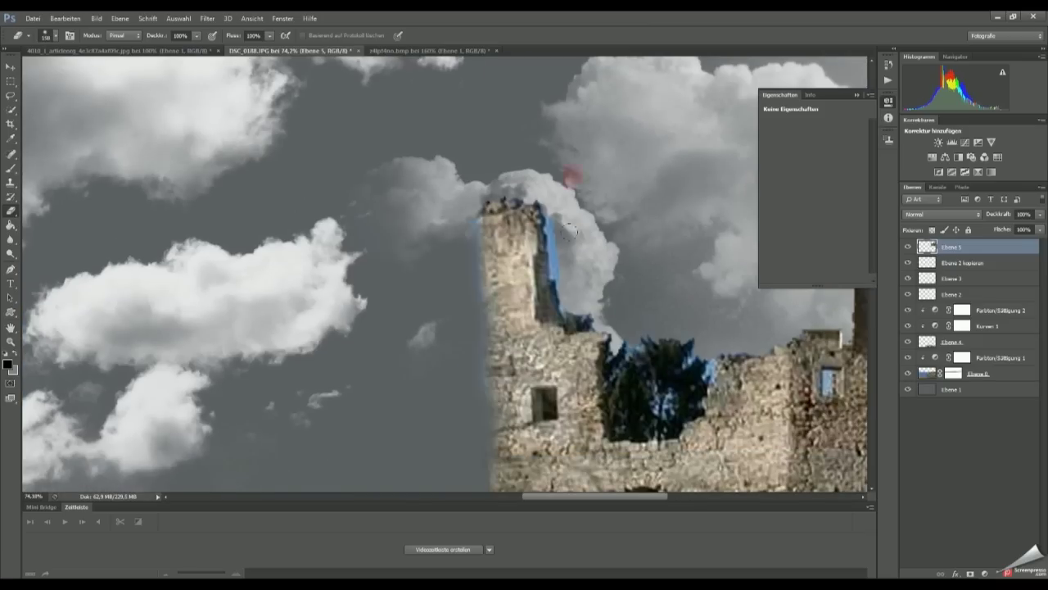
{"action": "left_click_drag", "start_coordinate": [569, 231], "coordinate": [704, 385]}
{"action": "scroll", "coordinate": [712, 191], "scroll_direction": "down", "scroll_amount": 3}
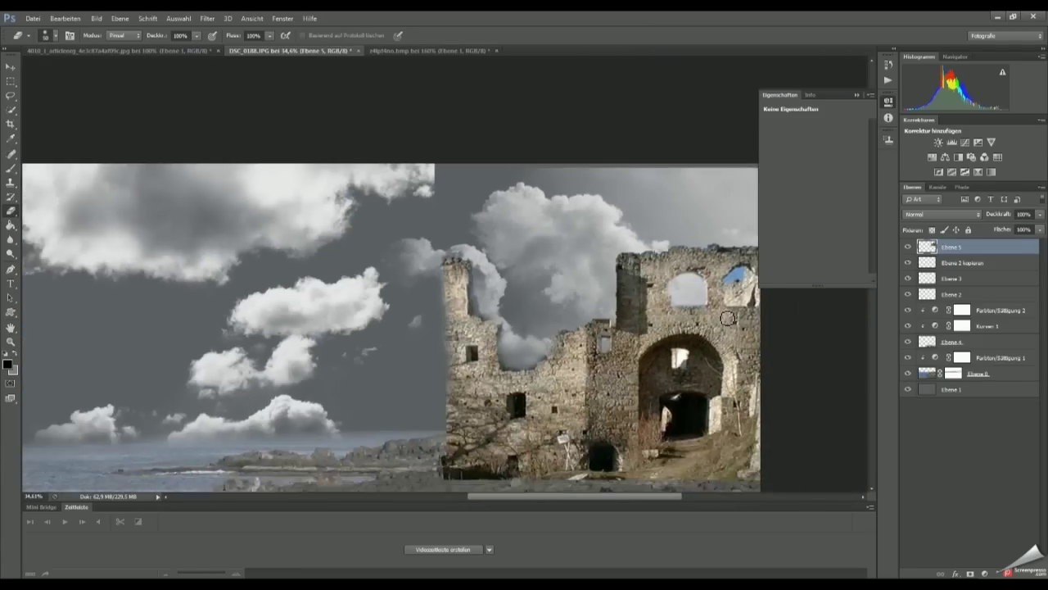
{"action": "scroll", "coordinate": [341, 389], "scroll_direction": "down", "scroll_amount": 3}
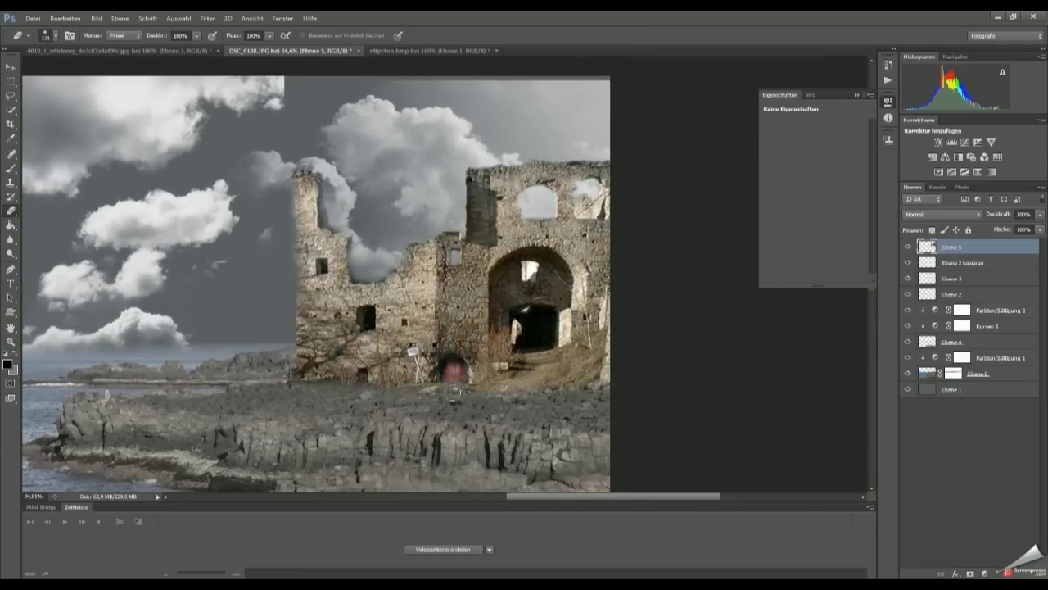
{"action": "scroll", "coordinate": [442, 287], "scroll_direction": "down", "scroll_amount": 3}
Step: Copy a piece of the base coast photo to a new top layer and fit it over the castle
{"action": "left_click", "coordinate": [950, 373]}
{"action": "key", "text": "m"}
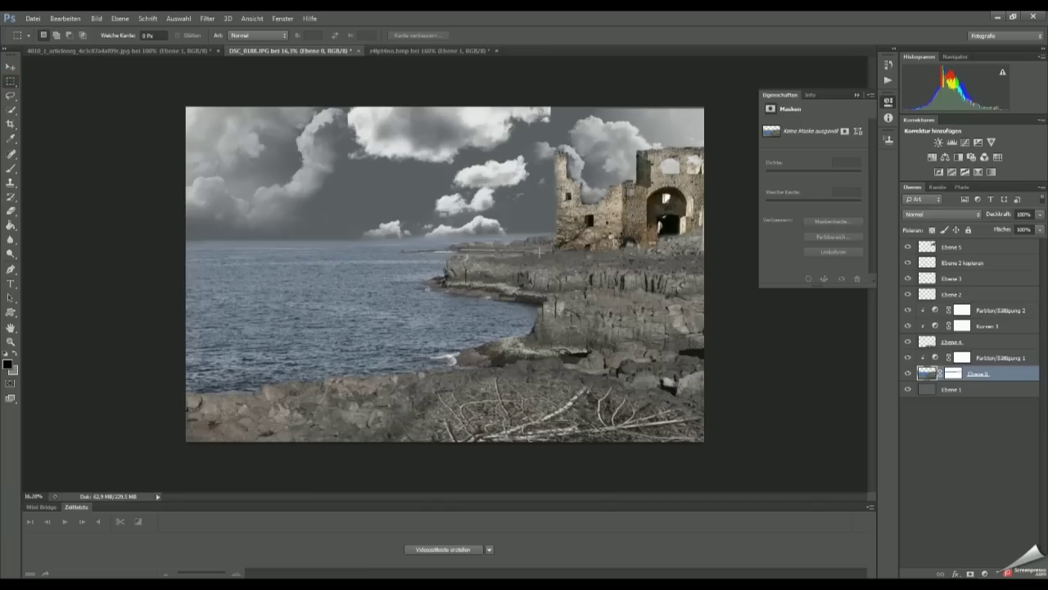
{"action": "key", "text": "ctrl+j"}
{"action": "mouse_move", "coordinate": [951, 373]}
{"action": "left_mouse_down"}
{"action": "mouse_move", "coordinate": [934, 350]}
{"action": "mouse_move", "coordinate": [942, 246]}
{"action": "left_mouse_up"}
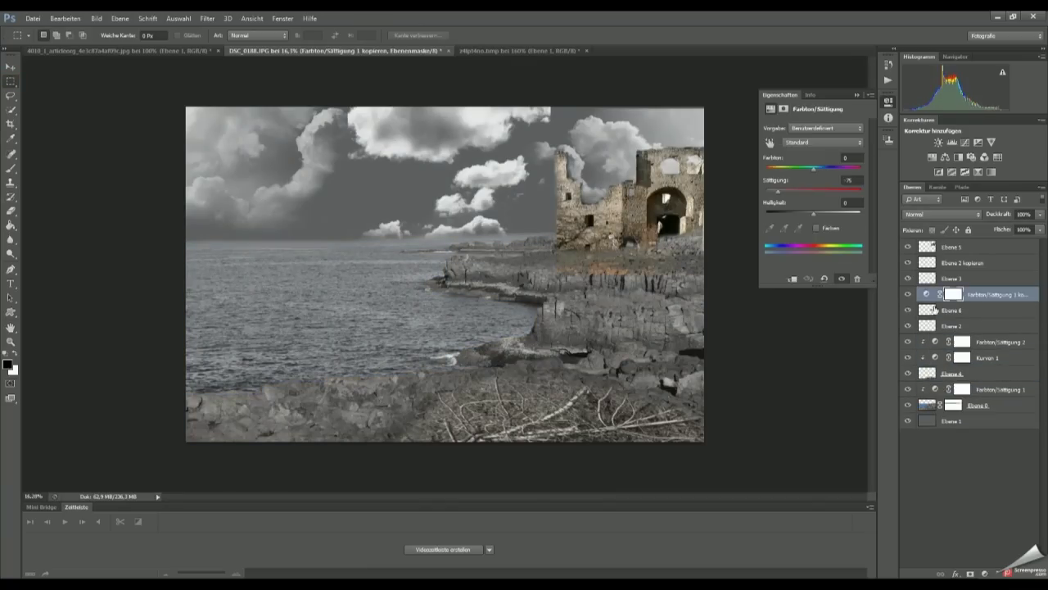
{"action": "key", "text": "v"}
{"action": "left_click_drag", "start_coordinate": [696, 271], "coordinate": [691, 264]}
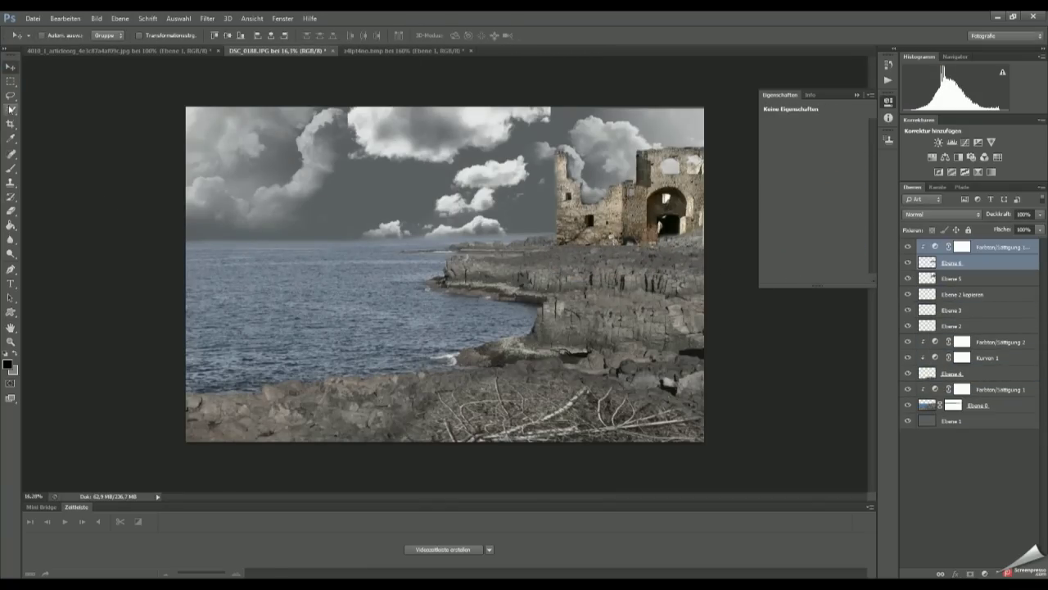
{"action": "scroll", "coordinate": [669, 259], "scroll_direction": "up", "scroll_amount": 3}
{"action": "key", "text": "alt+bracketleft"}
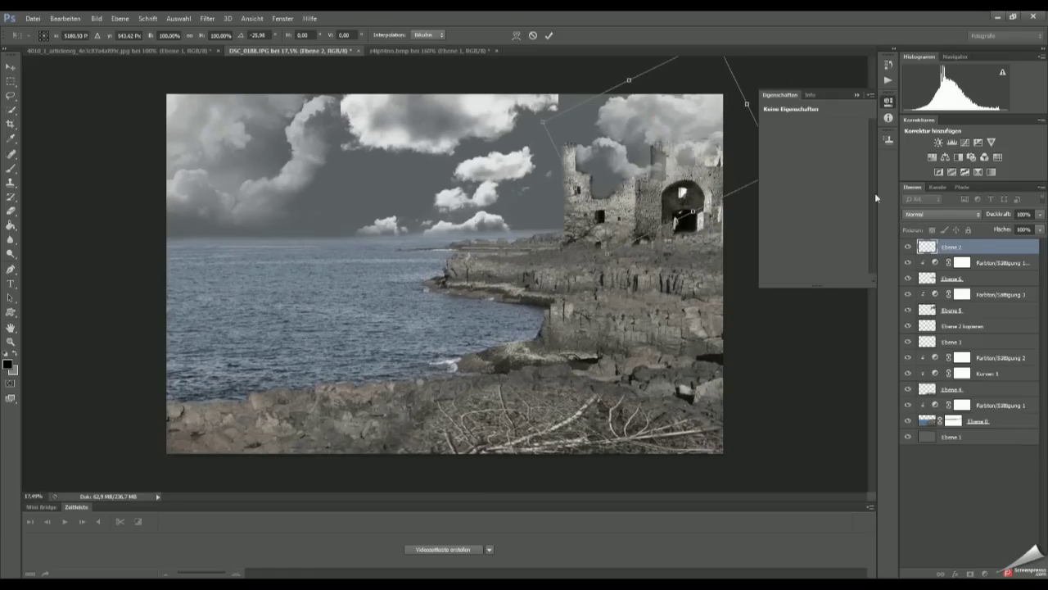
{"action": "key", "text": "Return"}
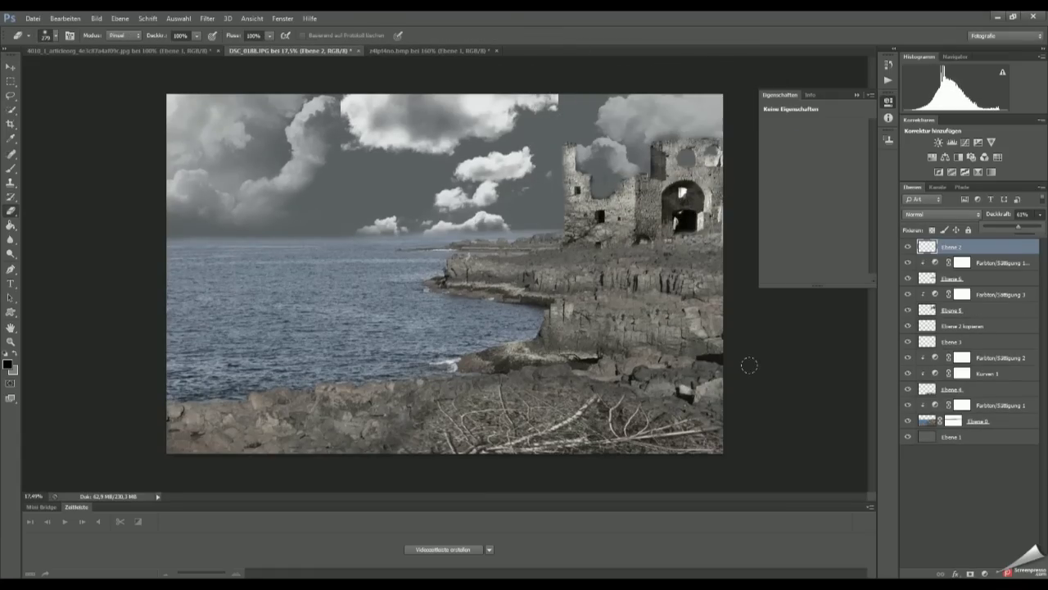
Step: Add a Curves adjustment under Ebene 6 and raise the curve to brighten the castle
{"action": "left_click", "coordinate": [953, 141]}
{"action": "left_click_drag", "start_coordinate": [1007, 286], "coordinate": [1007, 292]}
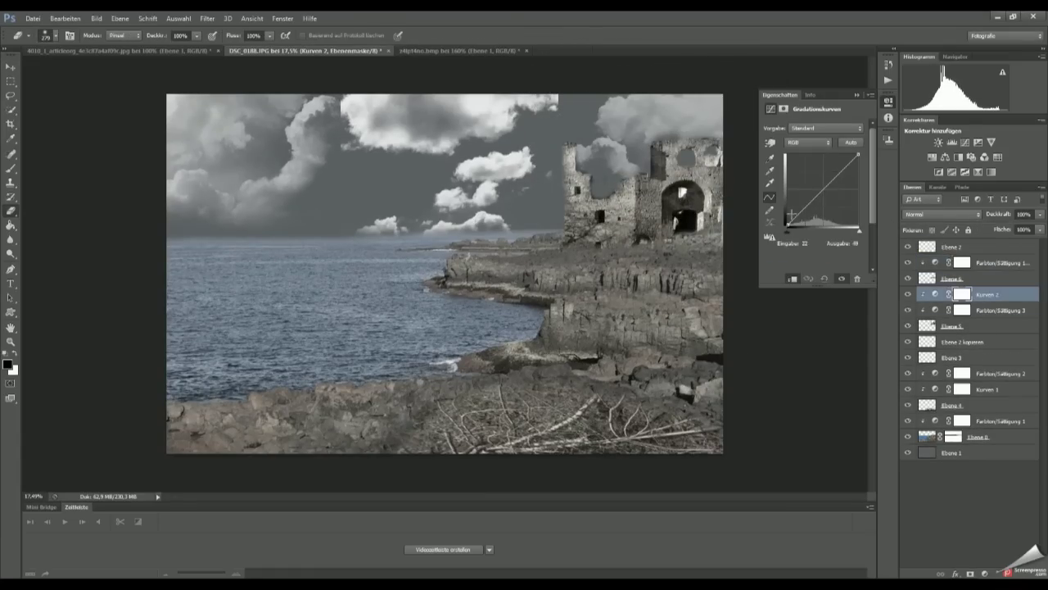
{"action": "left_click_drag", "start_coordinate": [842, 170], "coordinate": [843, 177]}
{"action": "left_click_drag", "start_coordinate": [807, 208], "coordinate": [819, 199]}
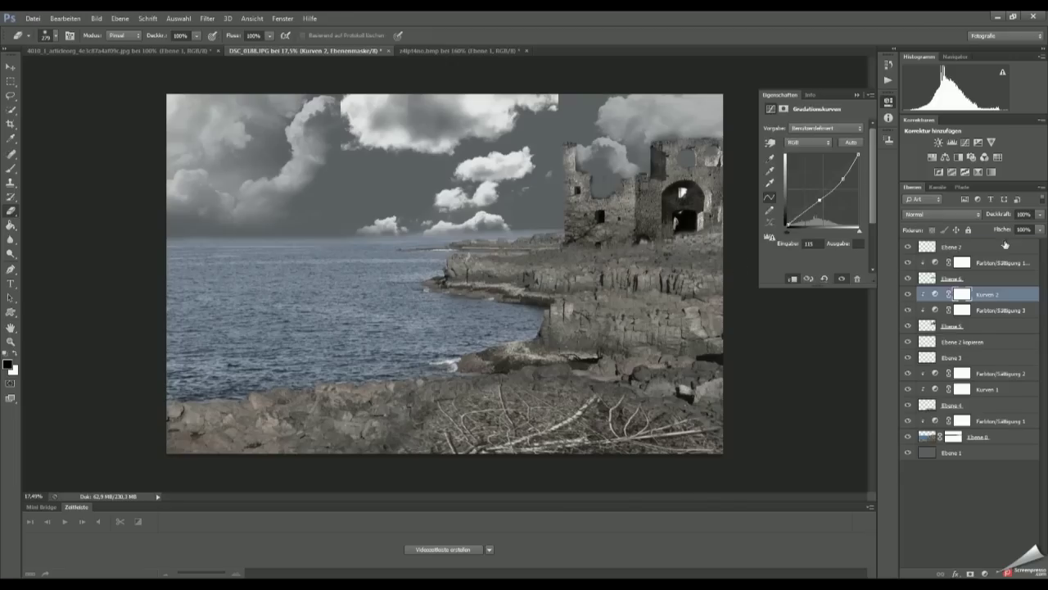
Step: Add a new empty layer and bring up the brush presets
{"action": "left_click", "coordinate": [1005, 245]}
{"action": "key", "text": "ctrl+shift+alt+n"}
{"action": "key", "text": "b"}
{"action": "right_click", "coordinate": [708, 401]}
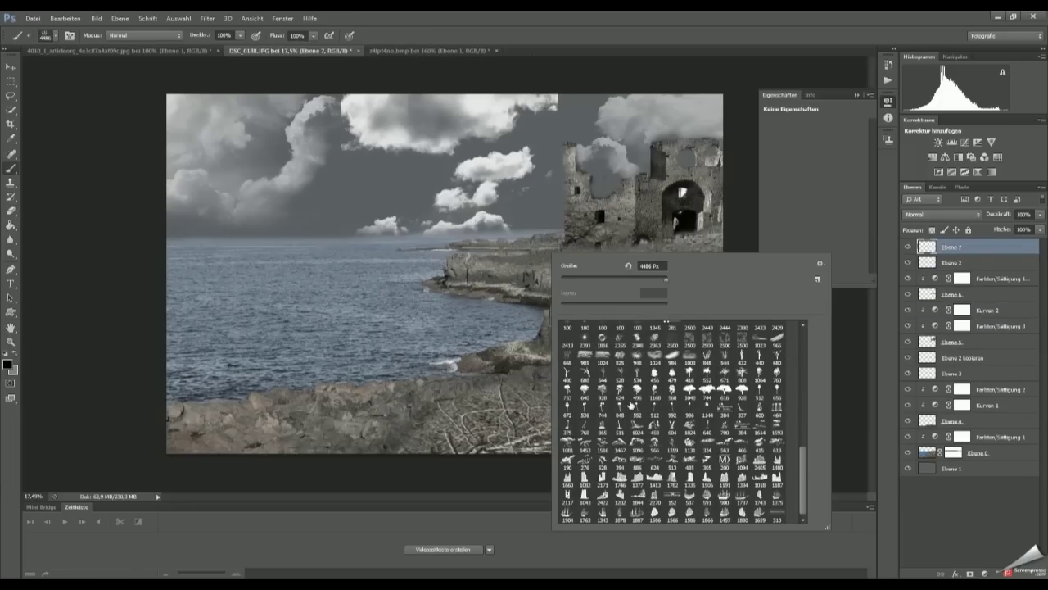
Step: Stamp a dark red tree with the tree brush, scaled and placed at the right edge
{"action": "right_click", "coordinate": [716, 486]}
{"action": "left_click", "coordinate": [7, 364]}
{"action": "left_click", "coordinate": [908, 281]}
{"action": "left_click", "coordinate": [573, 246]}
{"action": "key", "text": "ctrl+minus"}
{"action": "key", "text": "ctrl+t"}
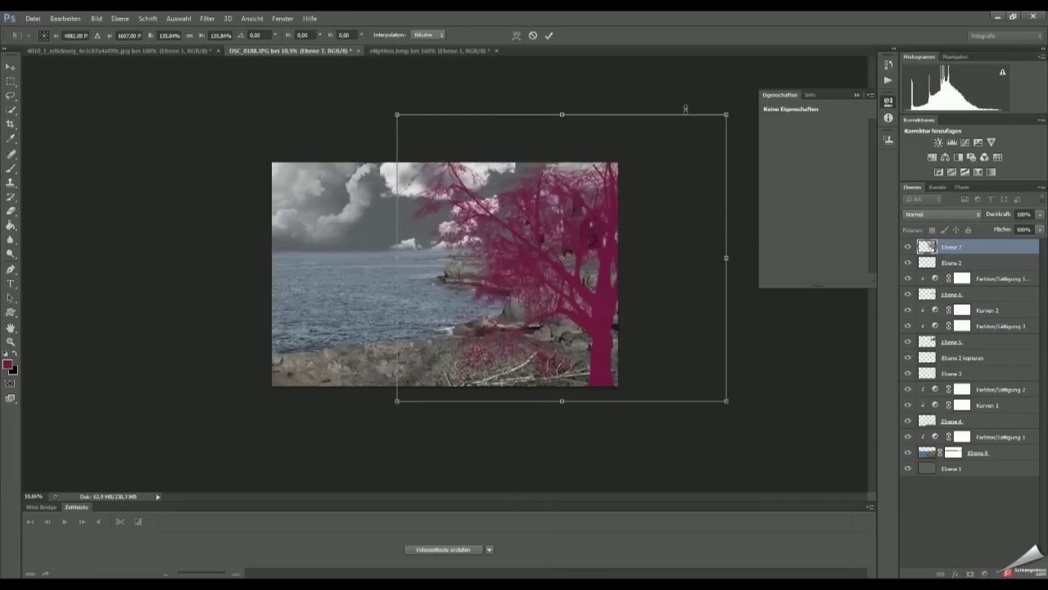
{"action": "left_click_drag", "start_coordinate": [686, 107], "coordinate": [655, 139]}
{"action": "key", "text": "Return"}
Step: Duplicate the tree layer and merge the copy back into the tree layer
{"action": "key", "text": "ctrl+j"}
{"action": "left_click", "coordinate": [926, 247], "text": "ctrl"}
{"action": "right_click", "coordinate": [353, 264]}
{"action": "key", "text": "Return"}
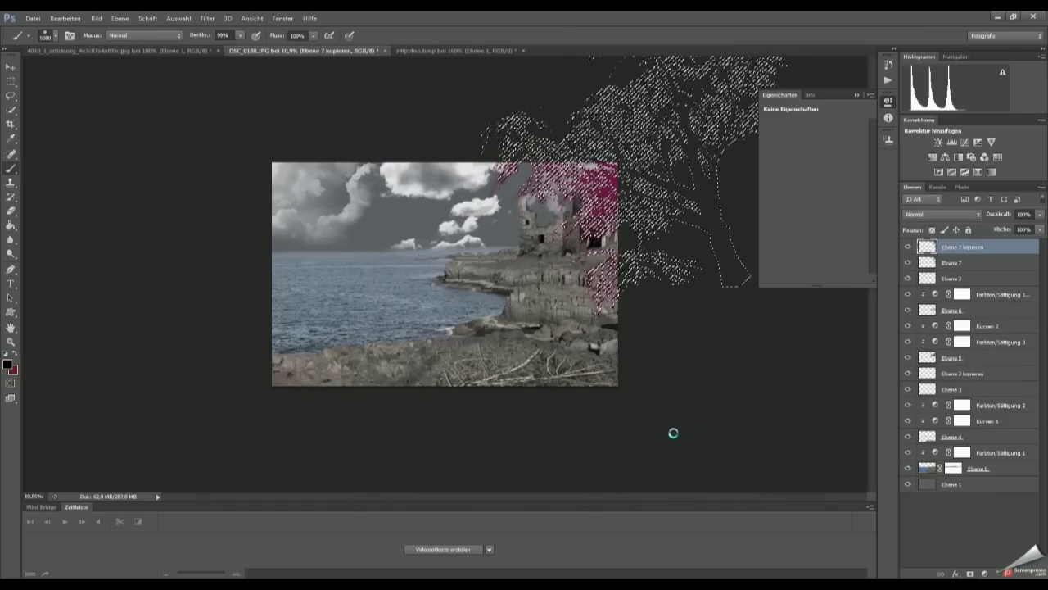
{"action": "key", "text": "ctrl+d"}
{"action": "right_click", "coordinate": [966, 247]}
{"action": "left_click", "coordinate": [819, 407]}
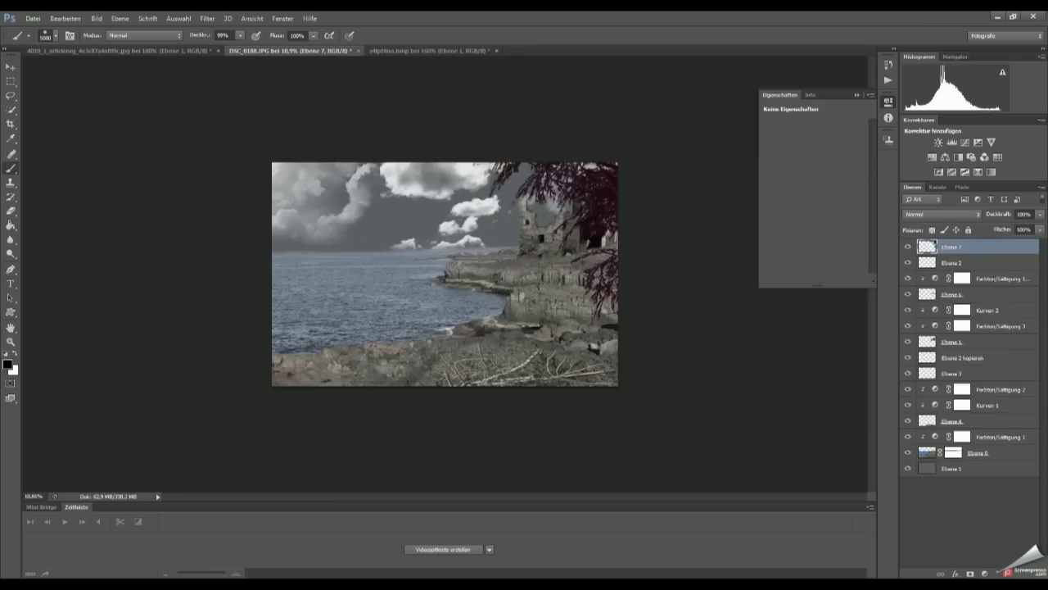
Step: Duplicate the purple tree, flip it horizontally, and move it up across the top
{"action": "key", "text": "ctrl+j"}
{"action": "key", "text": "ctrl+t"}
{"action": "right_click", "coordinate": [440, 281]}
{"action": "left_click", "coordinate": [499, 451]}
{"action": "left_click_drag", "start_coordinate": [477, 120], "coordinate": [492, 99]}
{"action": "key", "text": "Return"}
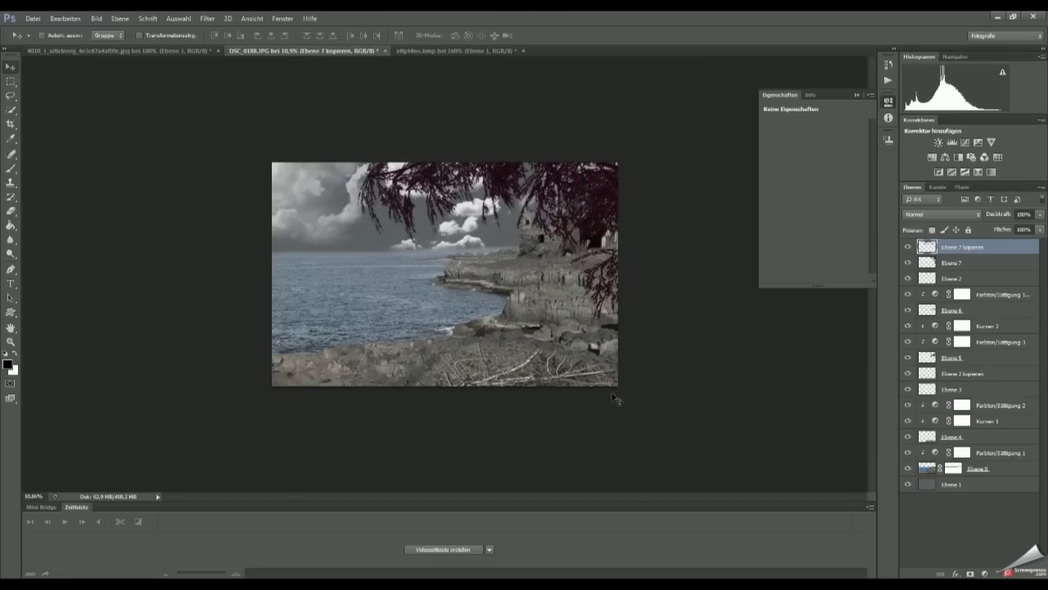
Step: Stamp a black tree with the tree brush on a new layer, placed slightly left
{"action": "key", "text": "ctrl+shift+alt+n"}
{"action": "key", "text": "b"}
{"action": "right_click", "coordinate": [455, 276]}
{"action": "left_click_drag", "start_coordinate": [706, 369], "coordinate": [707, 505]}
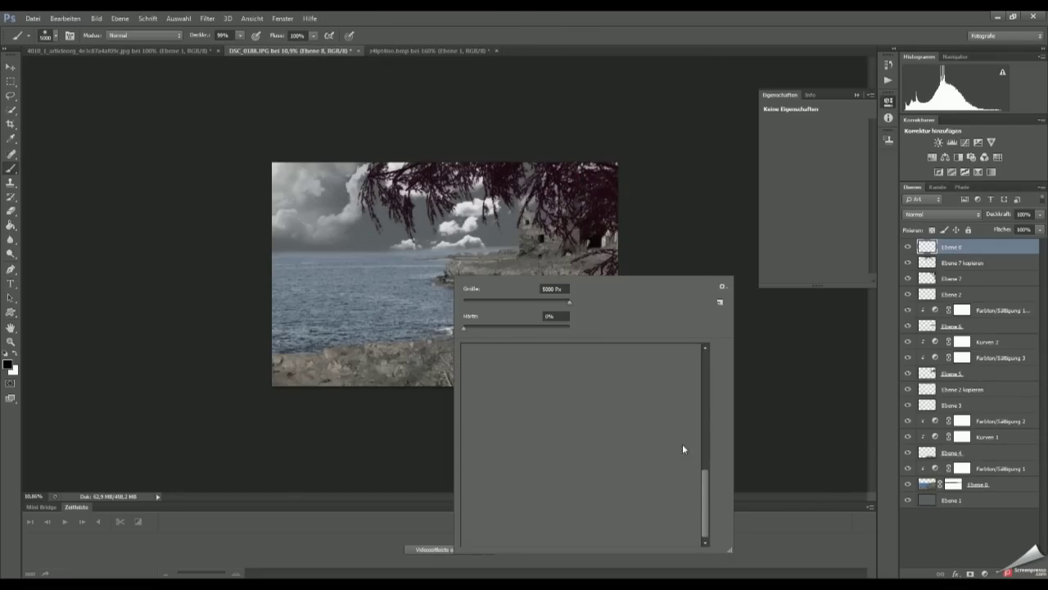
{"action": "double_click", "coordinate": [630, 467]}
{"action": "left_click", "coordinate": [592, 318]}
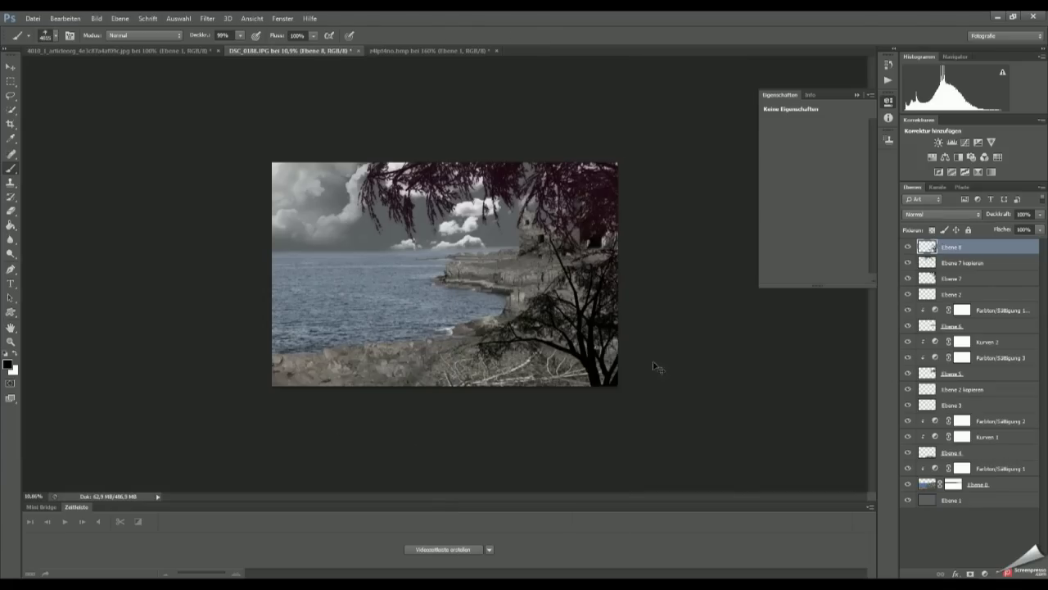
{"action": "key", "text": "ctrl+z"}
{"action": "left_click", "coordinate": [558, 321]}
Step: Put the black tree beneath Ebene 7, enlarge it to about 130%, and shift it lower right
{"action": "key", "text": "v"}
{"action": "key", "text": "ctrl+bracketleft"}
{"action": "key", "text": "ctrl+bracketleft"}
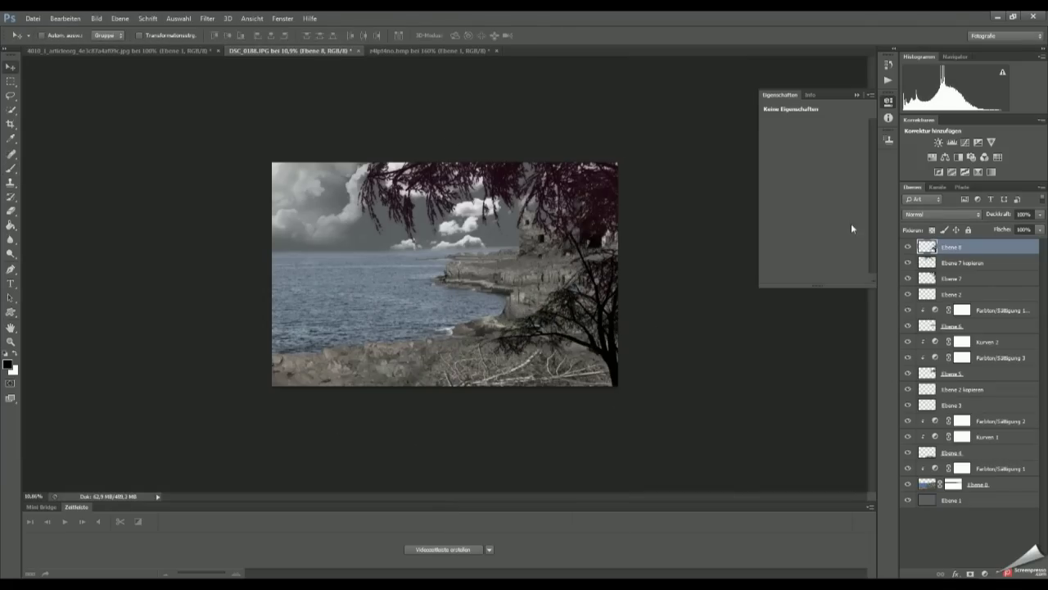
{"action": "key", "text": "ctrl+t"}
{"action": "left_click_drag", "start_coordinate": [679, 205], "coordinate": [730, 175]}
{"action": "left_click_drag", "start_coordinate": [614, 314], "coordinate": [610, 332]}
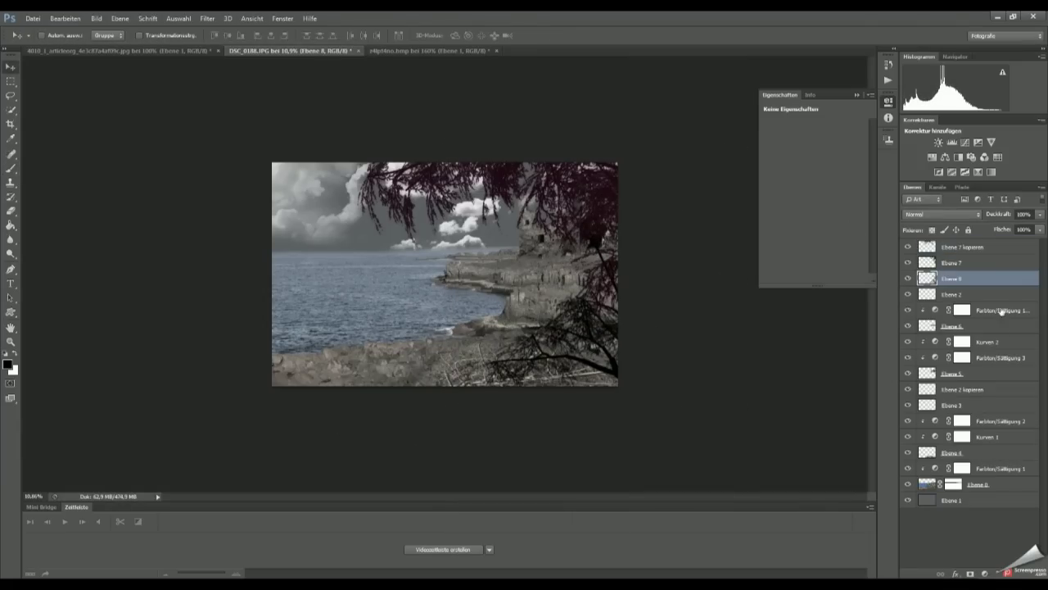
Step: Stamp a small black tree on a new layer, move it to the right edge, and rotate slightly
{"action": "key", "text": "ctrl+shift+alt+n"}
{"action": "key", "text": "b"}
{"action": "right_click", "coordinate": [540, 255]}
{"action": "key", "text": "Return"}
{"action": "left_click", "coordinate": [513, 230]}
{"action": "key", "text": "v"}
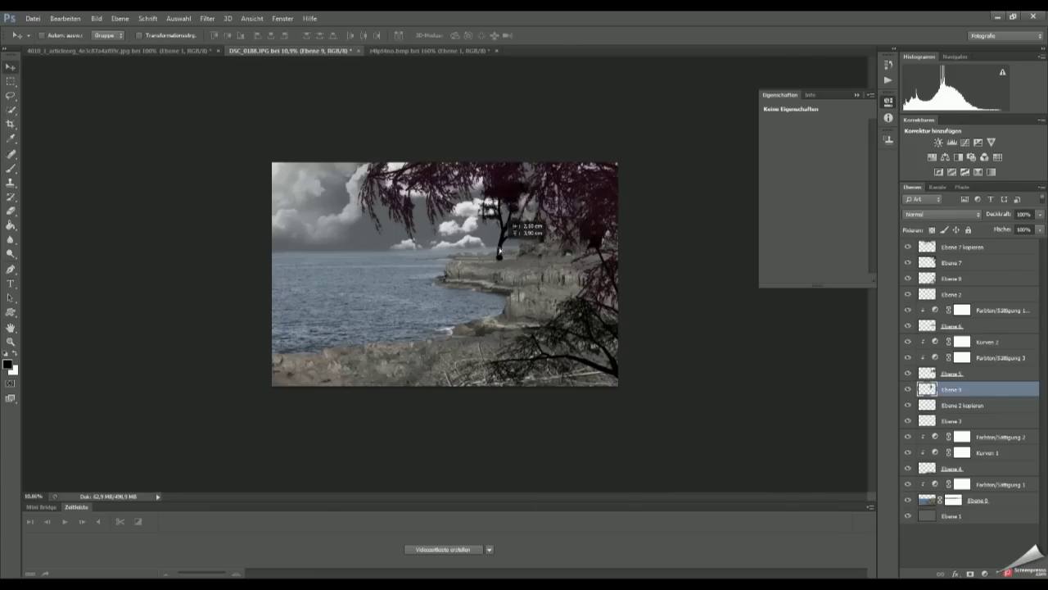
{"action": "left_click_drag", "start_coordinate": [512, 225], "coordinate": [614, 215]}
{"action": "key", "text": "ctrl+t"}
{"action": "left_click_drag", "start_coordinate": [663, 162], "coordinate": [671, 155]}
{"action": "key", "text": "Return"}
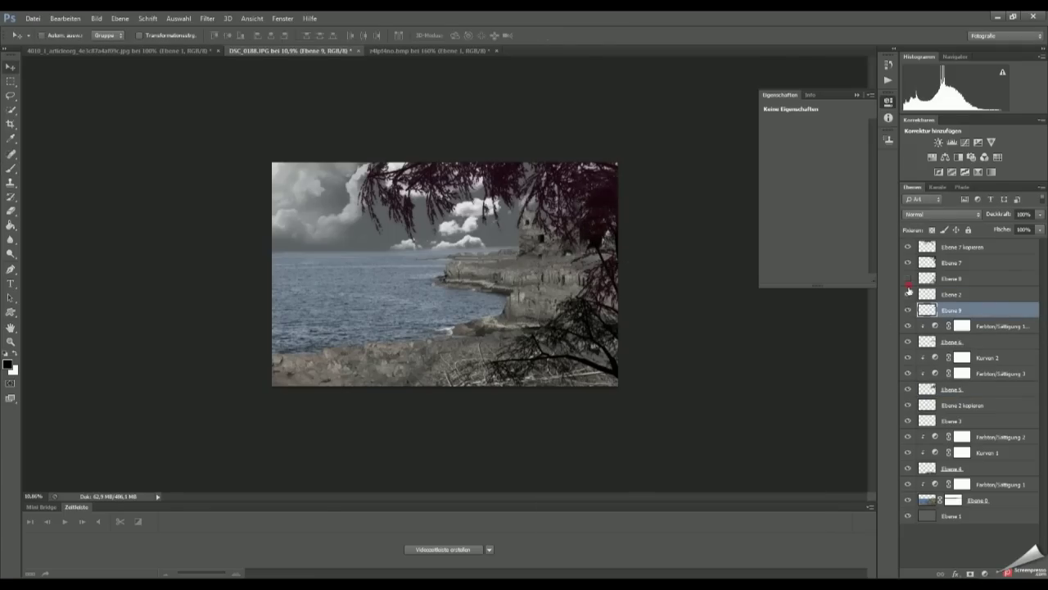
Step: Stamp a purple tree beside the castle on a new layer, duplicate it, and set opacity to 64%
{"action": "key", "text": "b"}
{"action": "right_click", "coordinate": [518, 240]}
{"action": "key", "text": "x"}
{"action": "left_click", "coordinate": [7, 365]}
{"action": "left_click", "coordinate": [748, 351]}
{"action": "key", "text": "Return"}
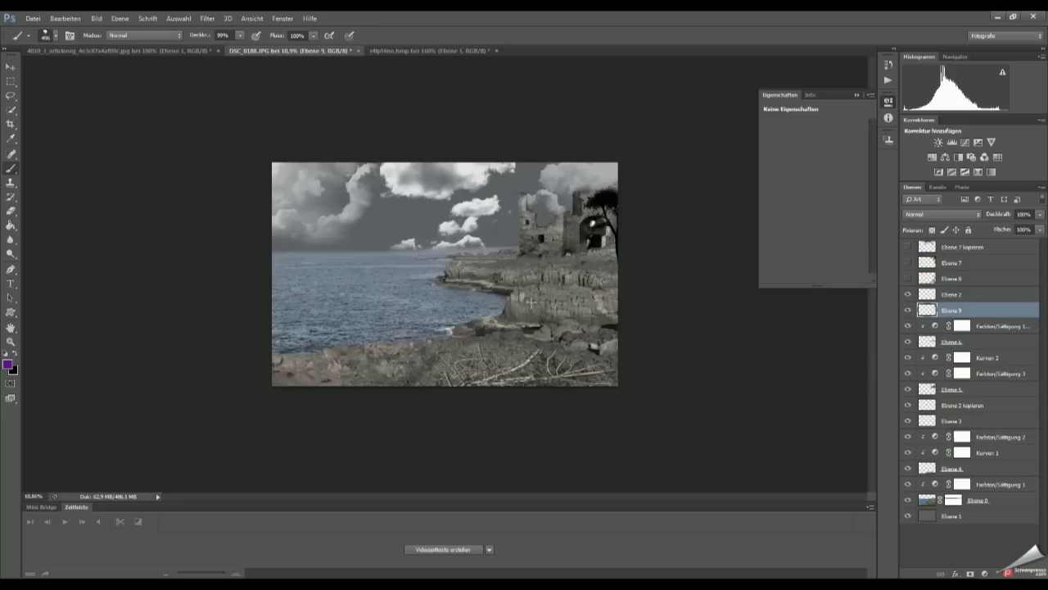
{"action": "key", "text": "ctrl+shift+alt+n"}
{"action": "left_click", "coordinate": [531, 258]}
{"action": "key", "text": "ctrl+j"}
{"action": "right_click", "coordinate": [509, 230]}
{"action": "key", "text": "Return"}
{"action": "left_click_drag", "start_coordinate": [1040, 214], "coordinate": [1024, 230]}
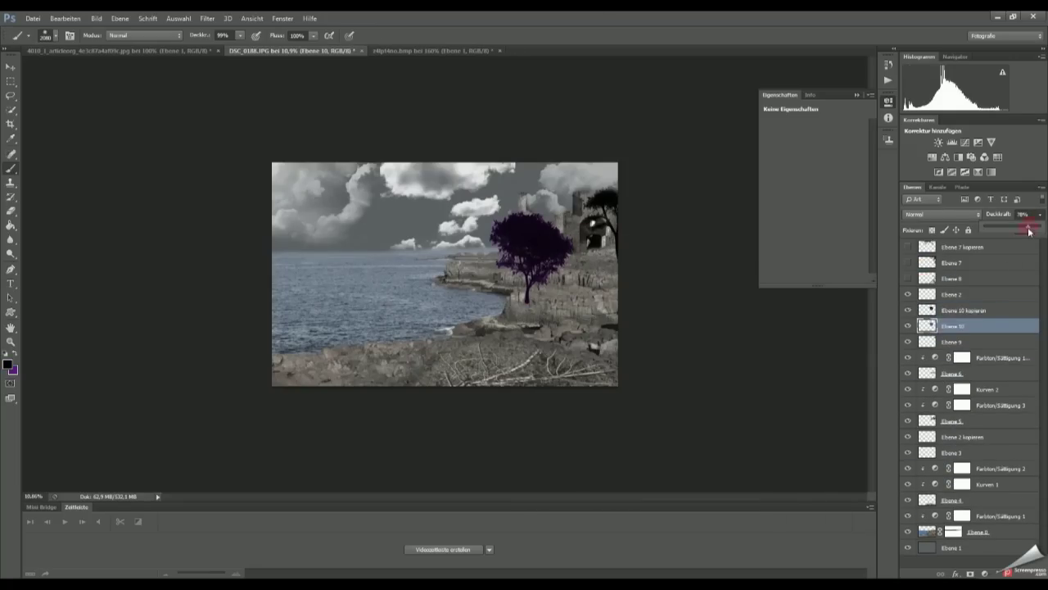
Step: Move the purple tree copy up and left and bring it to the top of the stack
{"action": "left_click", "coordinate": [962, 311]}
{"action": "key", "text": "v"}
{"action": "mouse_move", "coordinate": [599, 332]}
{"action": "left_mouse_down"}
{"action": "mouse_move", "coordinate": [573, 307]}
{"action": "mouse_move", "coordinate": [620, 293]}
{"action": "left_mouse_up"}
{"action": "key", "text": "ctrl+t"}
{"action": "key", "text": "Return"}
{"action": "key", "text": "ctrl+shift+bracketright"}
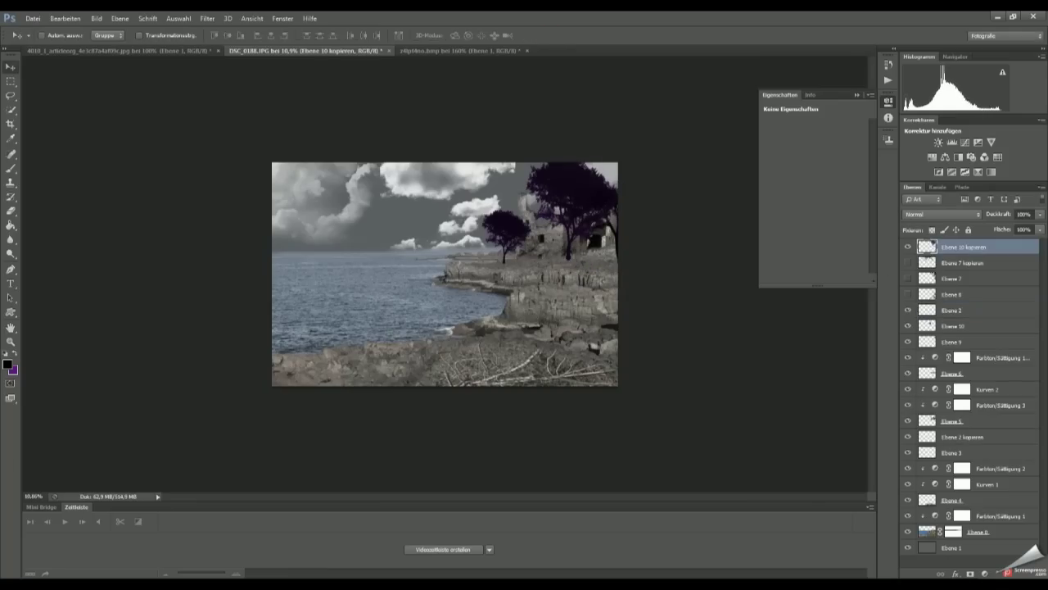
Step: Put Ebene 10 kopieren below Ebene 10 and reposition the small tree beside the castle
{"action": "left_click", "coordinate": [925, 375], "text": "ctrl"}
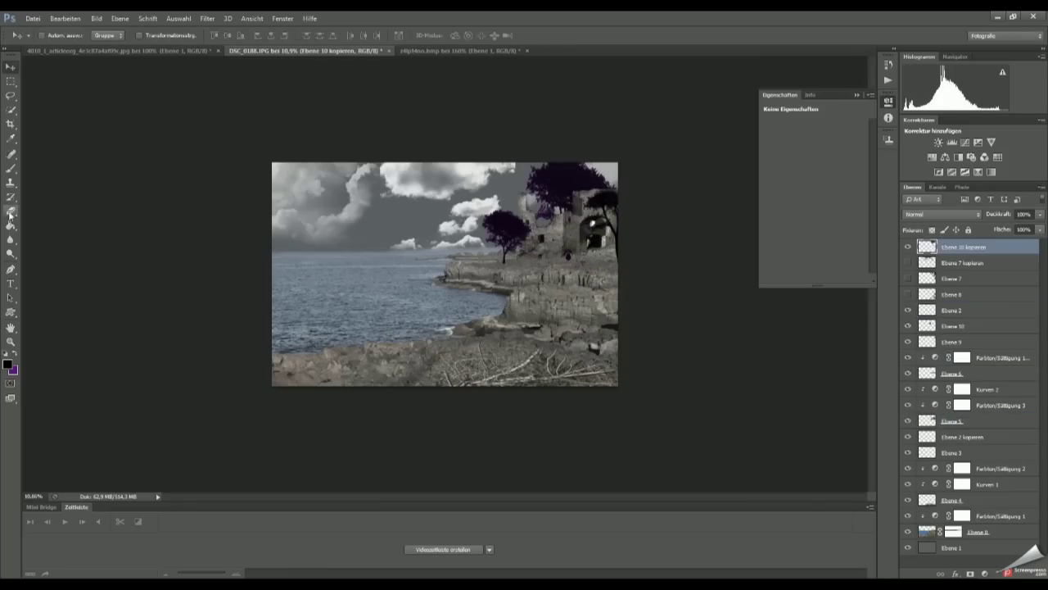
{"action": "key", "text": "v"}
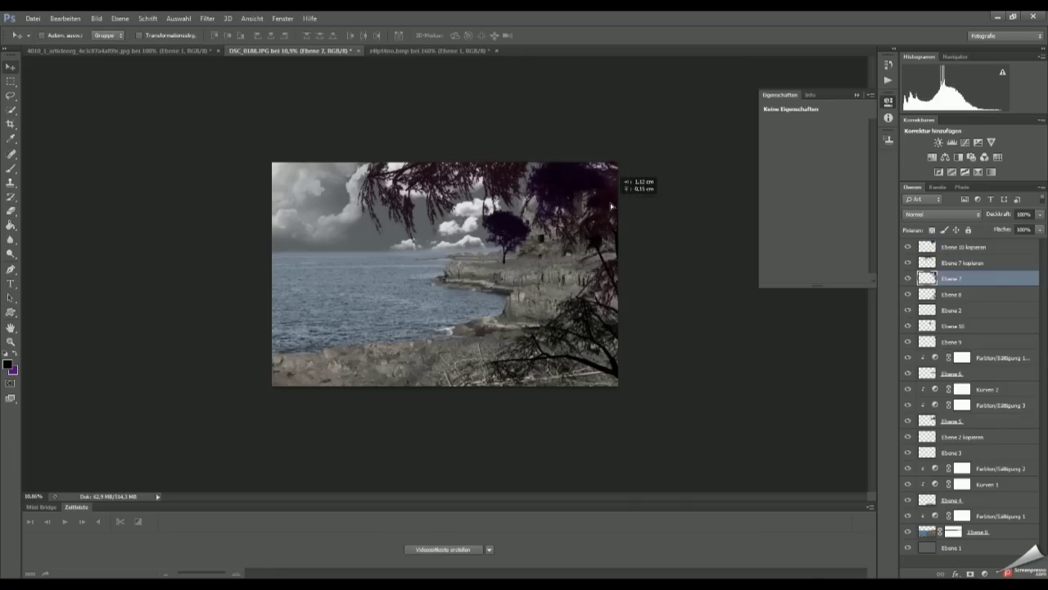
{"action": "left_click_drag", "start_coordinate": [975, 314], "coordinate": [976, 320]}
{"action": "left_click_drag", "start_coordinate": [512, 266], "coordinate": [513, 233]}
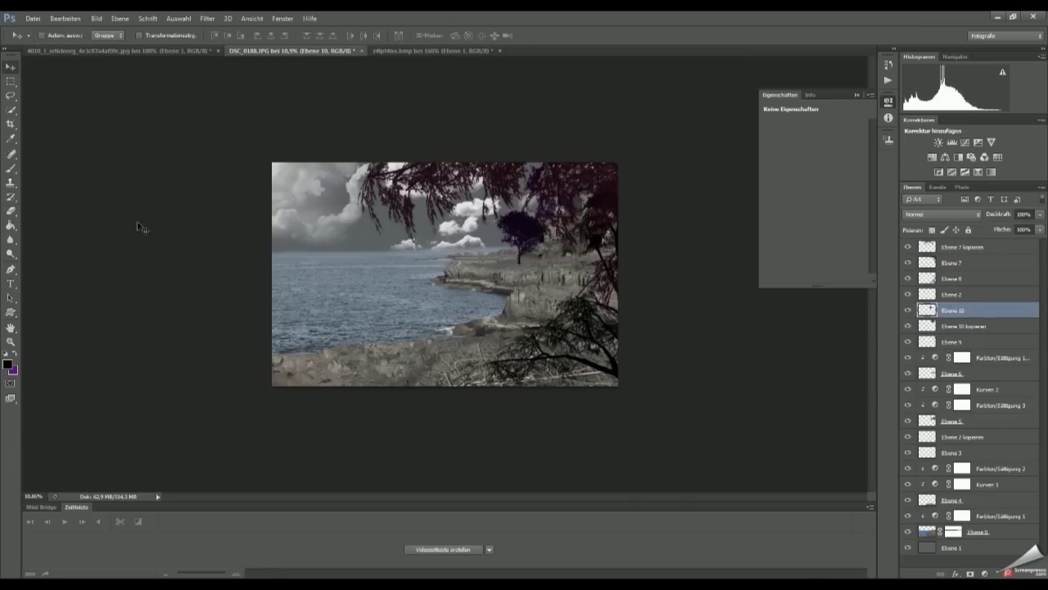
{"action": "key", "text": "e"}
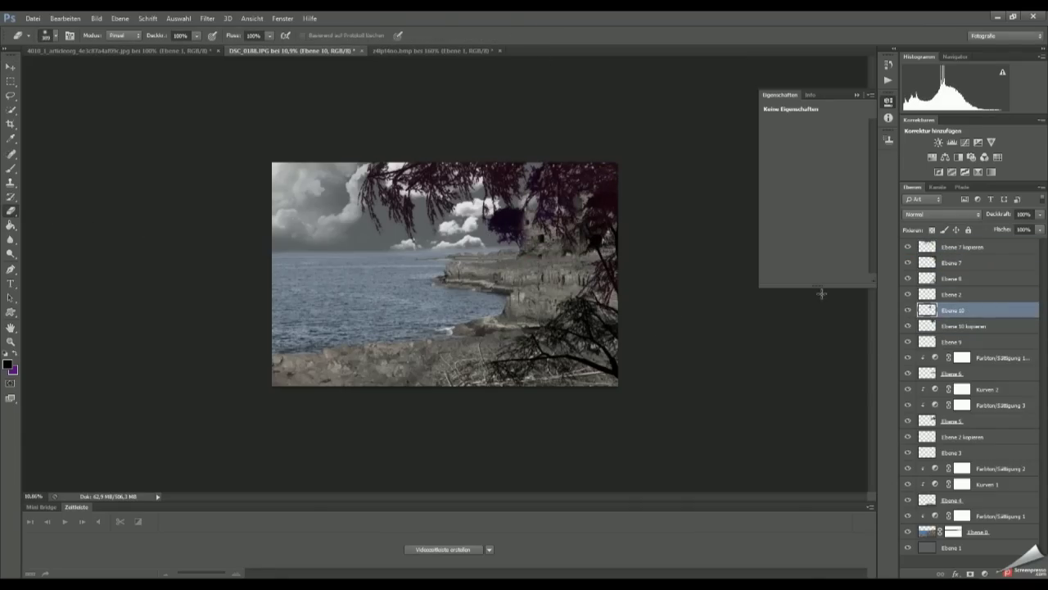
Step: Stamp branches at the bottom on a new layer, enlarged and rotated about -21°
{"action": "right_click", "coordinate": [456, 302]}
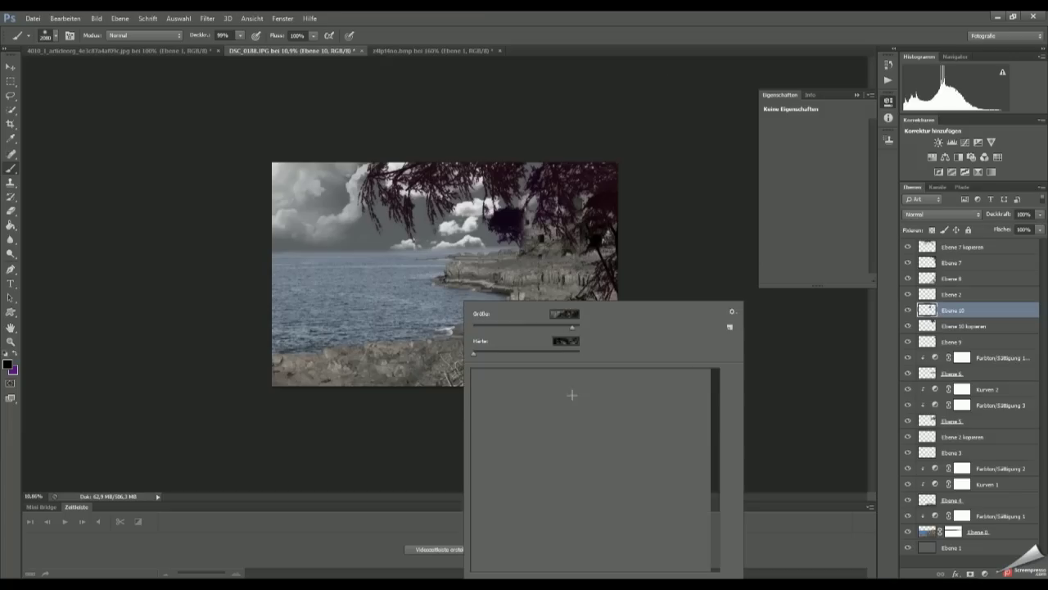
{"action": "key", "text": "Return"}
{"action": "key", "text": "ctrl+shift+alt+n"}
{"action": "left_click", "coordinate": [358, 325]}
{"action": "left_click_drag", "start_coordinate": [457, 391], "coordinate": [509, 295]}
{"action": "key", "text": "Return"}
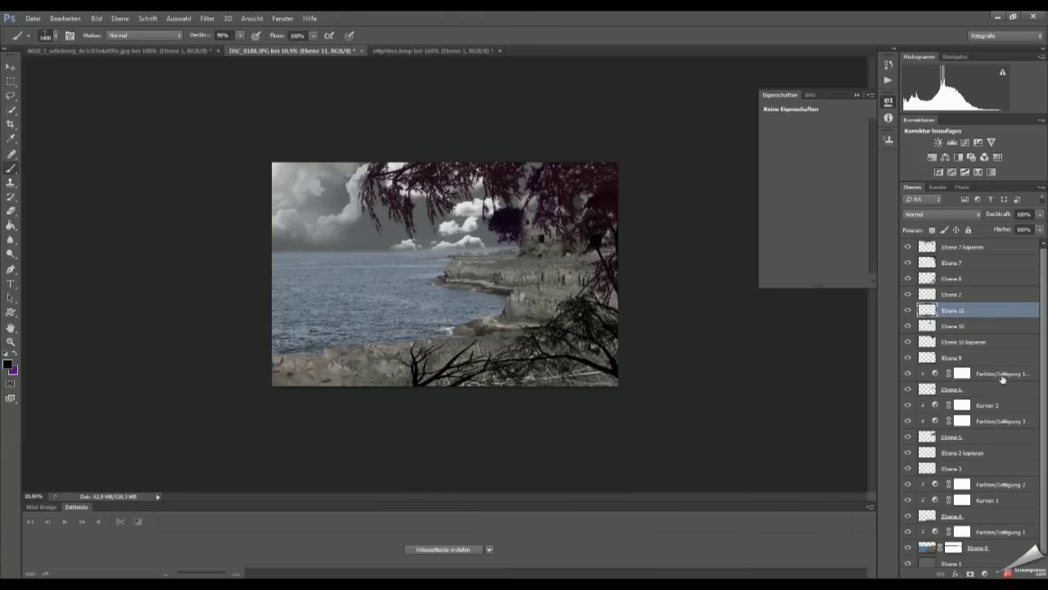
Step: Duplicate the branch layer twice and reshape a copy along the bottom edge
{"action": "key", "text": "ctrl+j"}
{"action": "key", "text": "x"}
{"action": "key", "text": "b"}
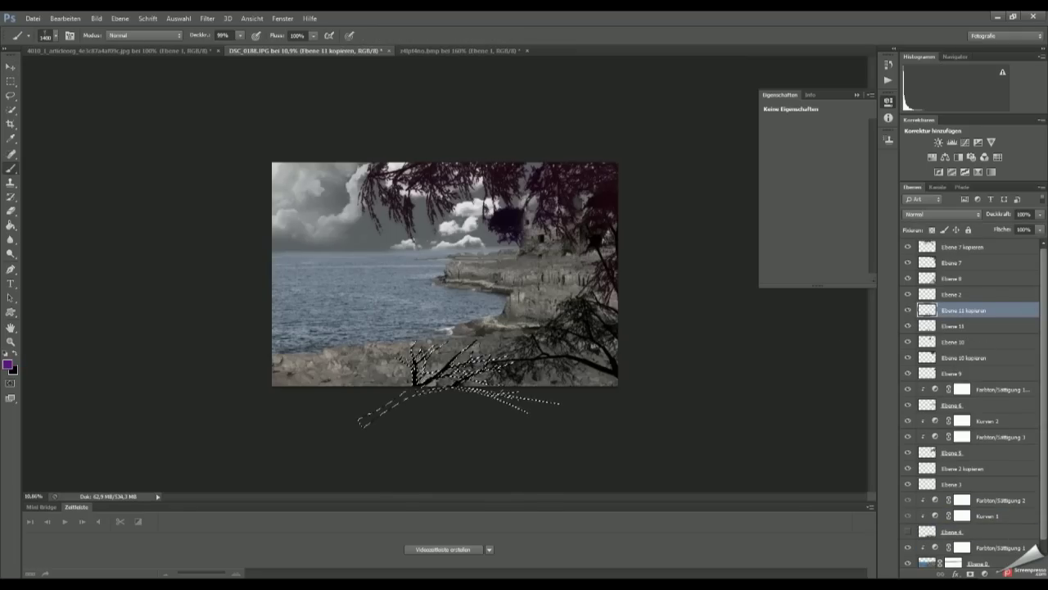
{"action": "key", "text": "ctrl+j"}
{"action": "key", "text": "v"}
{"action": "key", "text": "ctrl+t"}
{"action": "key", "text": "Return"}
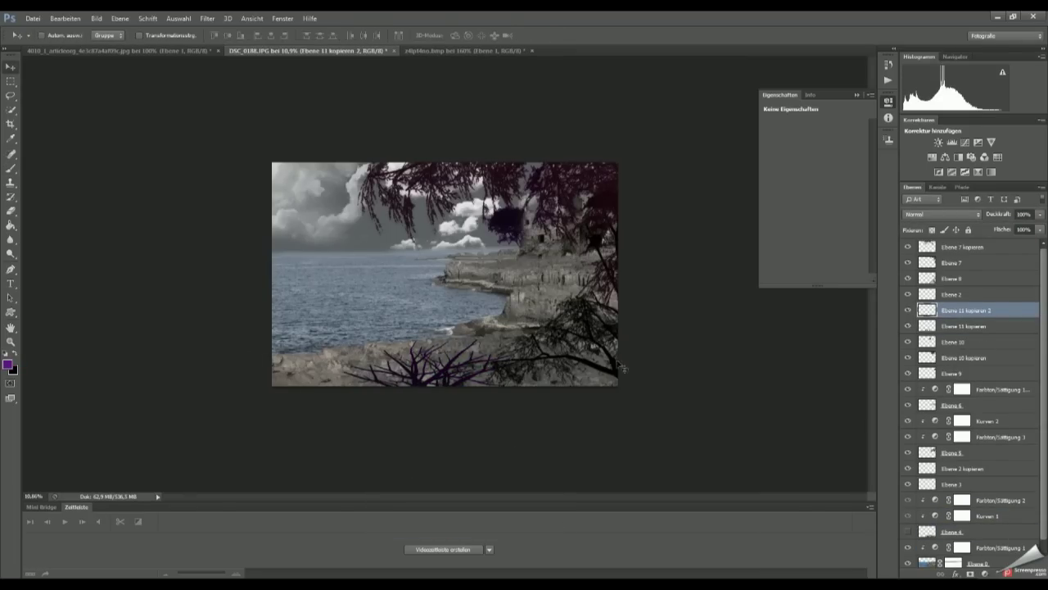
{"action": "right_click", "coordinate": [528, 361]}
Step: Move the branch layers below Ebene 3 and shift the purple branches along the bottom
{"action": "left_click", "coordinate": [544, 369]}
{"action": "left_click_drag", "start_coordinate": [966, 310], "coordinate": [969, 473]}
{"action": "left_click", "coordinate": [967, 449]}
{"action": "left_click_drag", "start_coordinate": [429, 381], "coordinate": [444, 374]}
Step: Fill the background copy with purple and lower its opacity to a faint 12%
{"action": "left_click", "coordinate": [936, 559]}
{"action": "left_click", "coordinate": [364, 236]}
{"action": "left_click_drag", "start_coordinate": [1039, 213], "coordinate": [997, 231]}
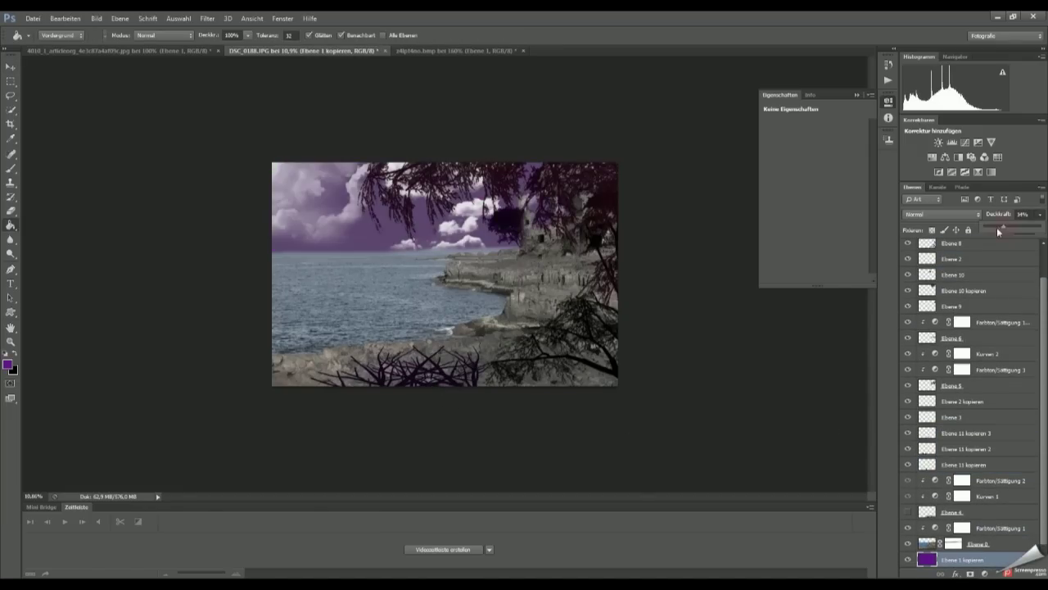
{"action": "left_click", "coordinate": [993, 226]}
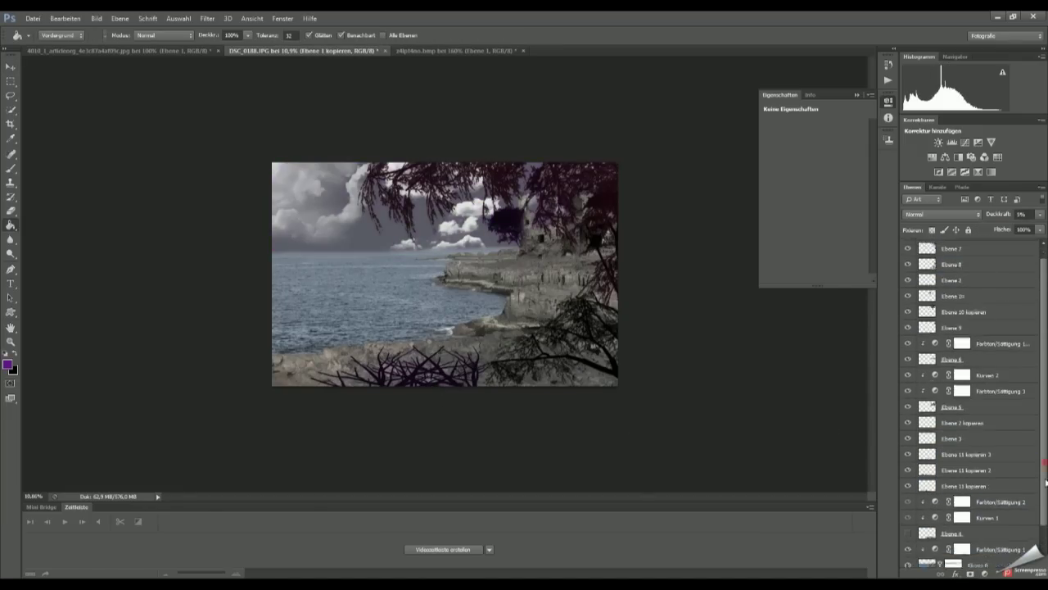
Step: Move the moon to the upper left and place its copy above Ebene 0
{"action": "key", "text": "ctrl+shift+alt+n"}
{"action": "key", "text": "b"}
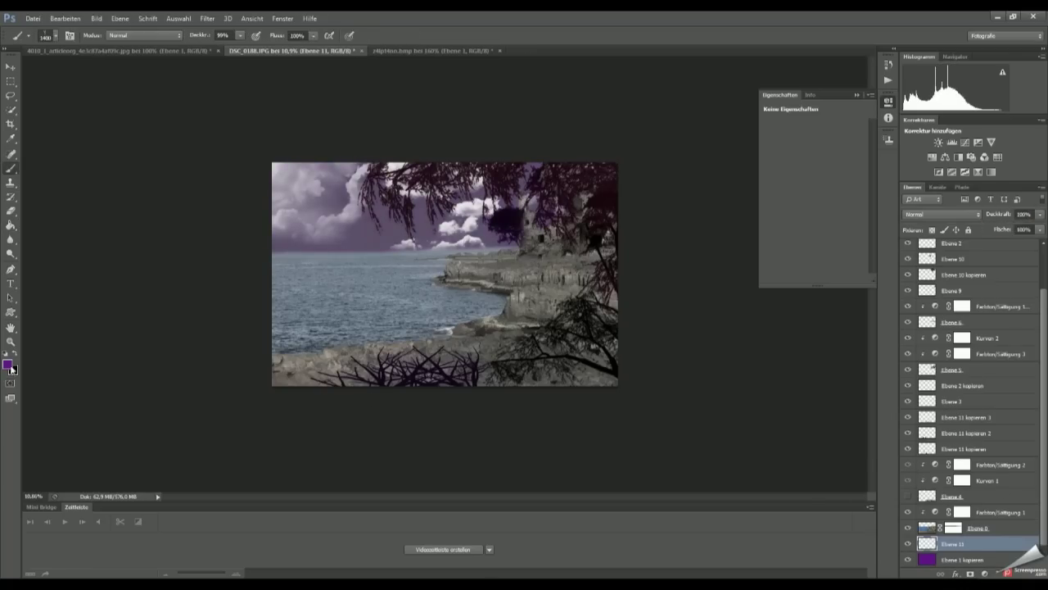
{"action": "left_click_drag", "start_coordinate": [377, 227], "coordinate": [403, 280]}
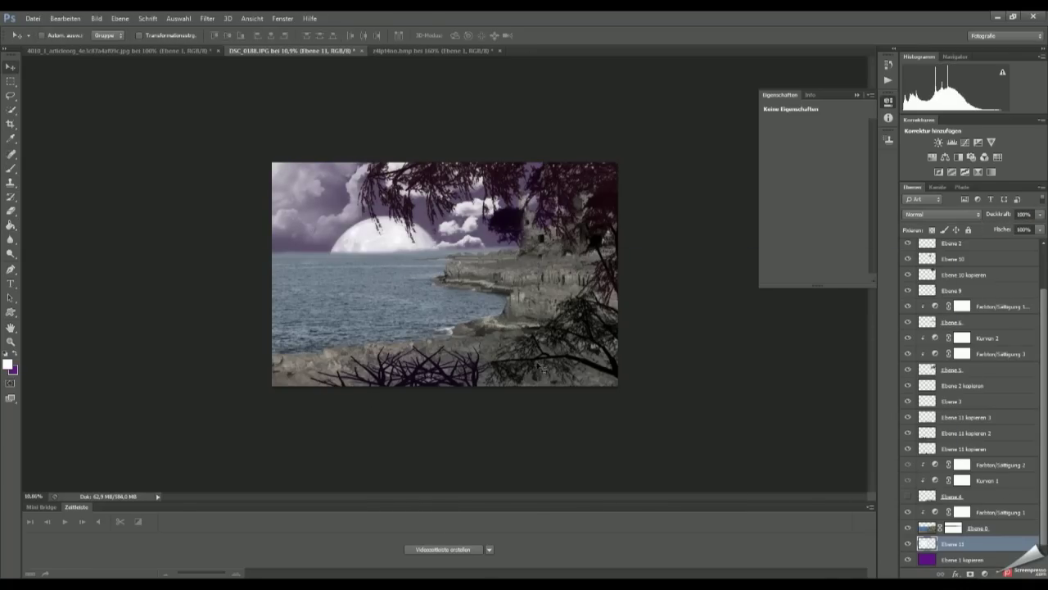
{"action": "left_click_drag", "start_coordinate": [542, 367], "coordinate": [281, 185]}
{"action": "left_click_drag", "start_coordinate": [1034, 530], "coordinate": [983, 451]}
Step: Flip the moon copy vertically and tilt it down onto the water
{"action": "key", "text": "ctrl+t"}
{"action": "right_click", "coordinate": [347, 292]}
{"action": "left_click", "coordinate": [393, 458]}
{"action": "left_click_drag", "start_coordinate": [345, 246], "coordinate": [444, 301]}
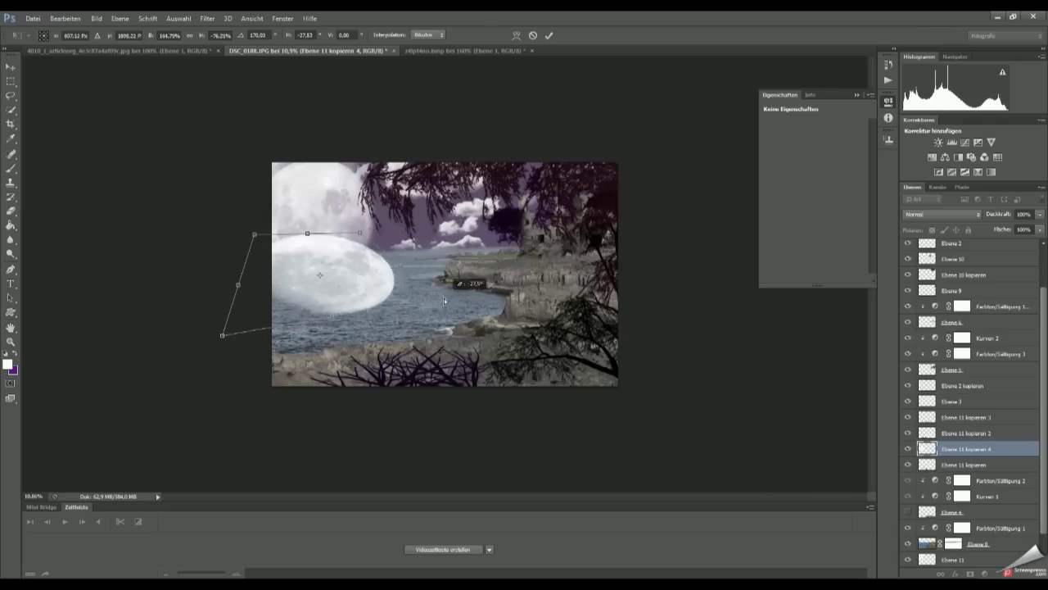
{"action": "key", "text": "Return"}
Step: Select the eraser and adjust the reflection layer's blend mode and opacity controls
{"action": "key", "text": "e"}
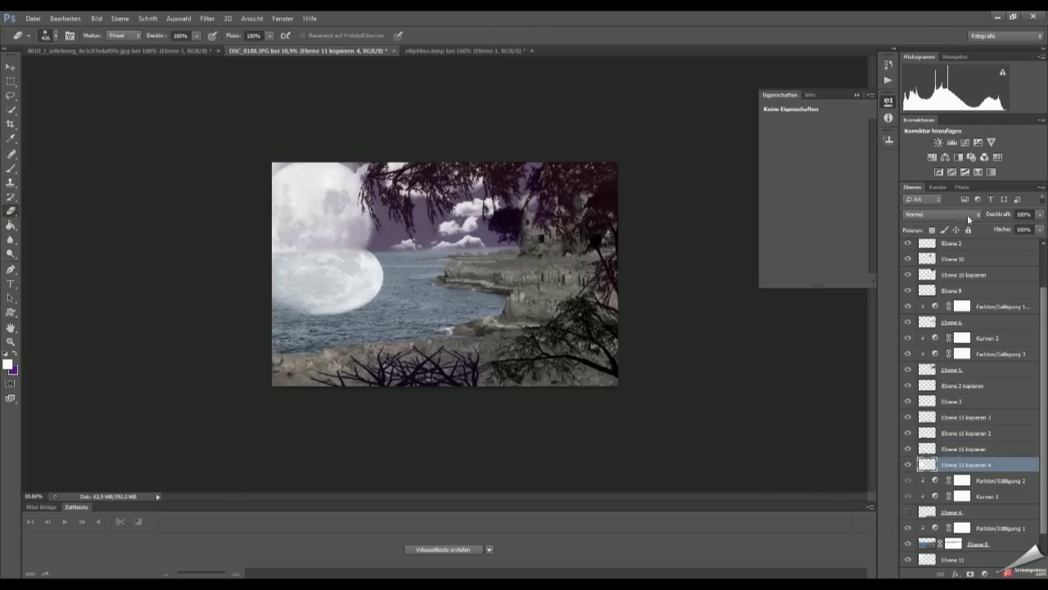
{"action": "left_click", "coordinate": [969, 217]}
{"action": "left_click", "coordinate": [1041, 214]}
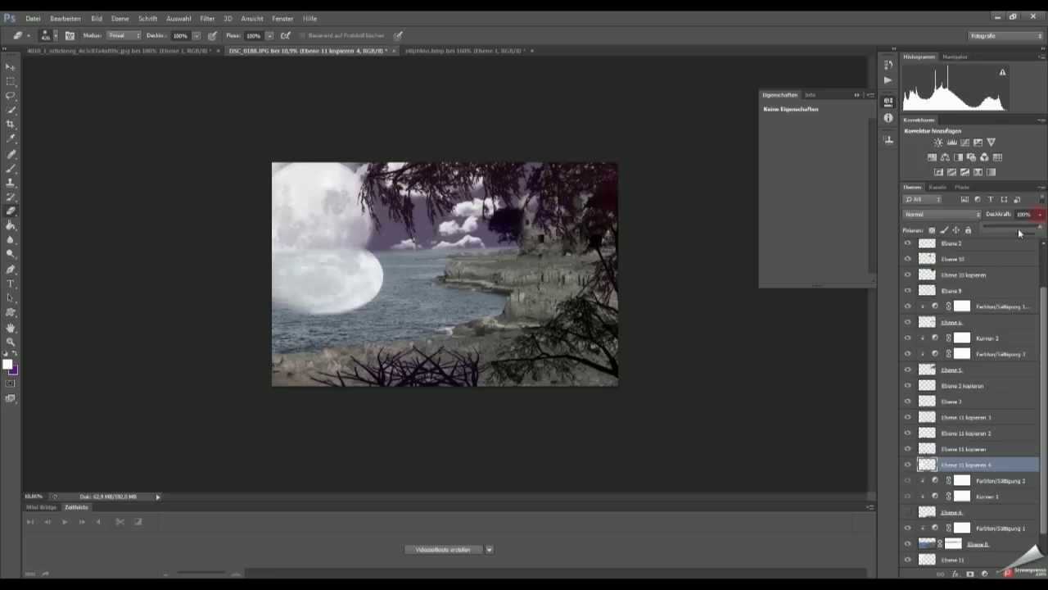
{"action": "left_click_drag", "start_coordinate": [1019, 234], "coordinate": [1006, 227]}
Step: Set the moon reflection to Ineinanderkopieren blend mode and apply a blur filter
{"action": "scroll", "coordinate": [966, 442], "scroll_direction": "down", "scroll_amount": 3}
{"action": "left_click", "coordinate": [942, 214]}
{"action": "left_click", "coordinate": [927, 357]}
{"action": "left_click", "coordinate": [207, 18]}
{"action": "left_click", "coordinate": [409, 227]}
{"action": "left_click", "coordinate": [585, 161]}
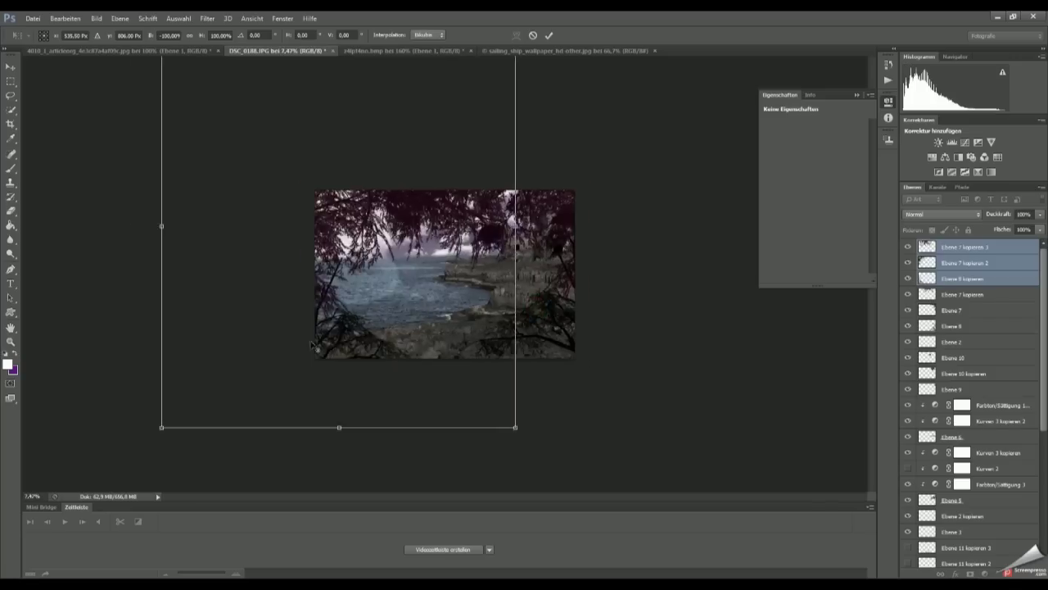
Step: Shrink and rotate the copied branch layers, dismissing the multiple-layers eraser warning
{"action": "scroll", "coordinate": [315, 346], "scroll_direction": "down", "scroll_amount": 2}
{"action": "mouse_move", "coordinate": [541, 328]}
{"action": "left_mouse_down"}
{"action": "mouse_move", "coordinate": [552, 293]}
{"action": "mouse_move", "coordinate": [489, 233]}
{"action": "left_mouse_up"}
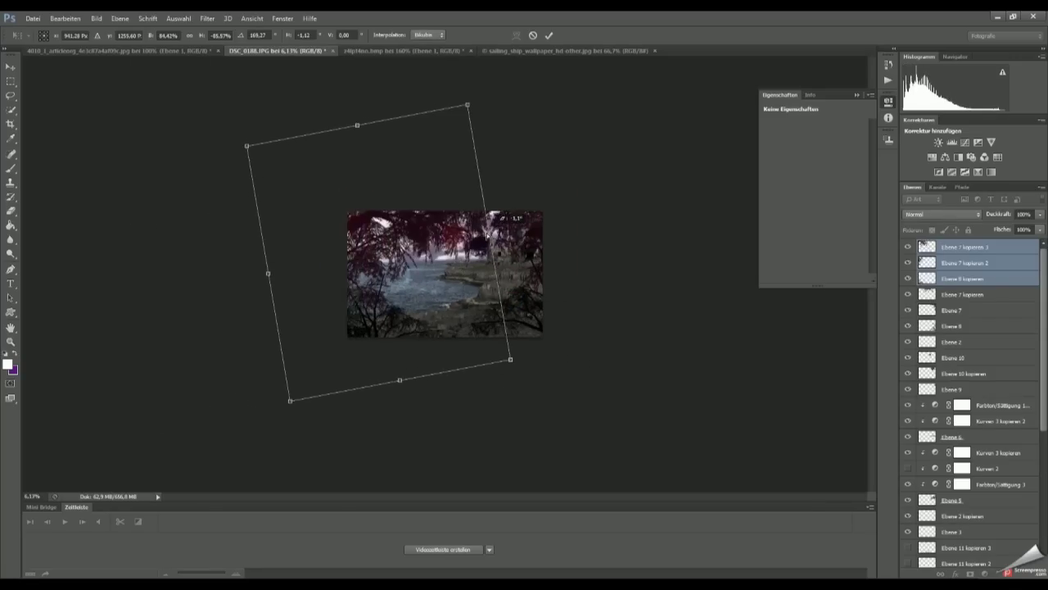
{"action": "key", "text": "Return"}
{"action": "key", "text": "e"}
{"action": "left_click", "coordinate": [189, 268]}
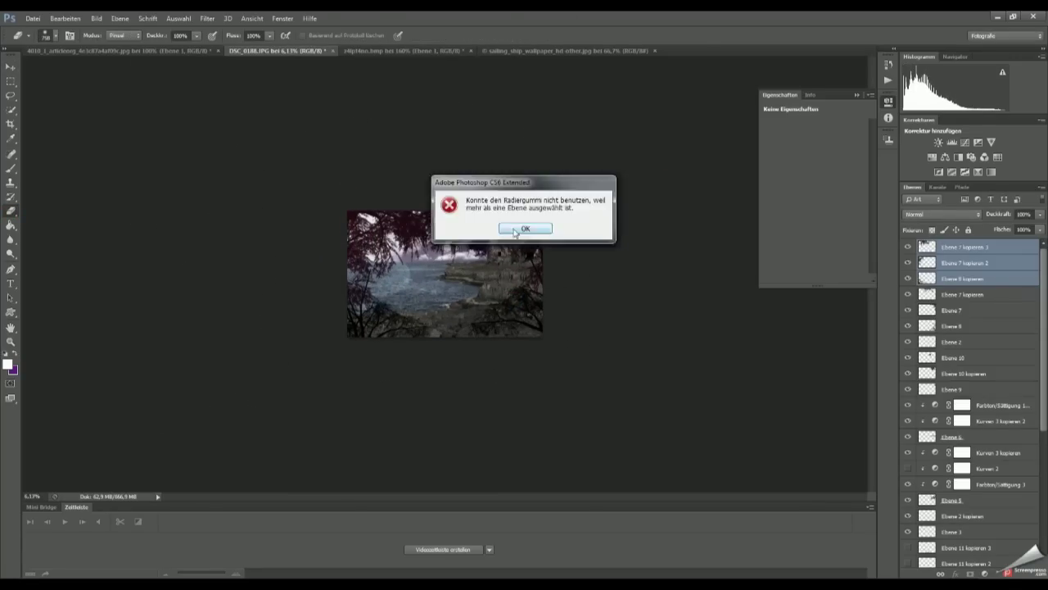
{"action": "left_click", "coordinate": [515, 232]}
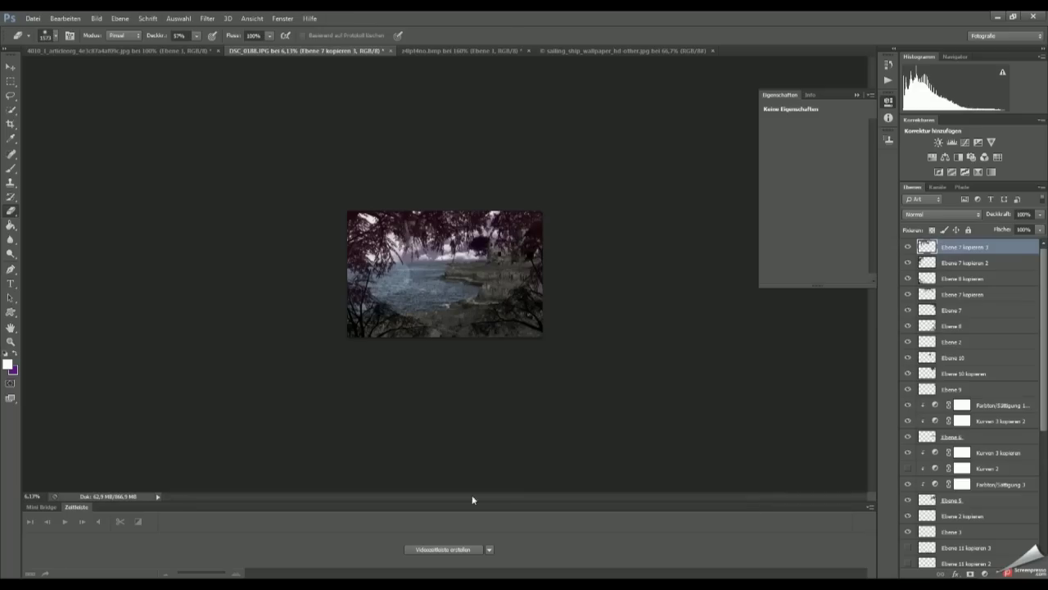
Step: Reposition the copied branch layers and commit a transform on them
{"action": "key", "text": "v"}
{"action": "mouse_move", "coordinate": [655, 265]}
{"action": "left_mouse_down"}
{"action": "mouse_move", "coordinate": [492, 265]}
{"action": "mouse_move", "coordinate": [576, 278]}
{"action": "mouse_move", "coordinate": [571, 293]}
{"action": "left_mouse_up"}
{"action": "key", "text": "ctrl+t"}
{"action": "left_click", "coordinate": [549, 35]}
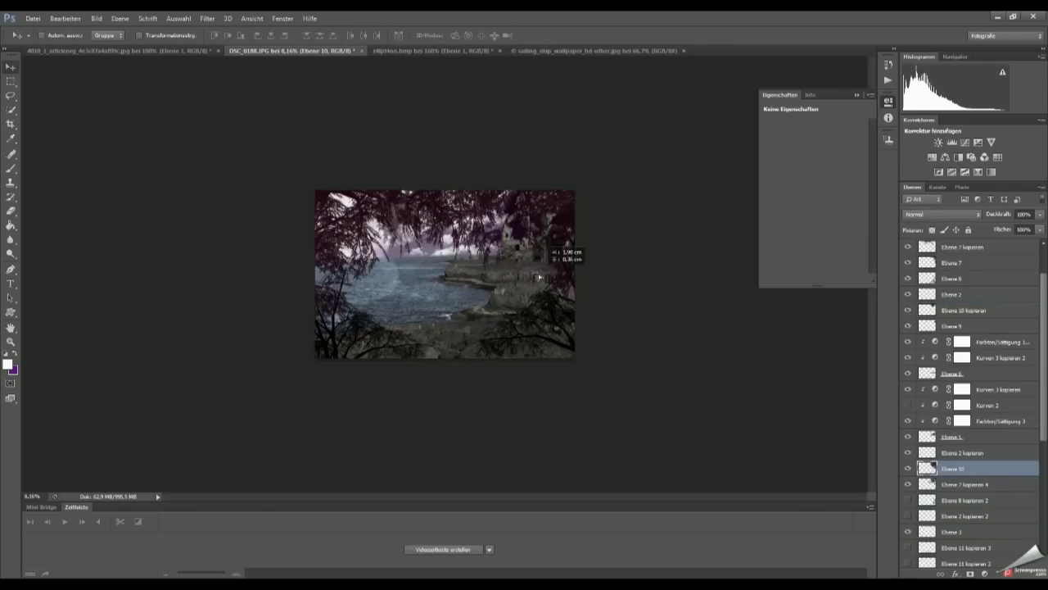
Step: Select Ebene 6 and apply a transform to it
{"action": "left_click", "coordinate": [955, 375]}
{"action": "key", "text": "ctrl+t"}
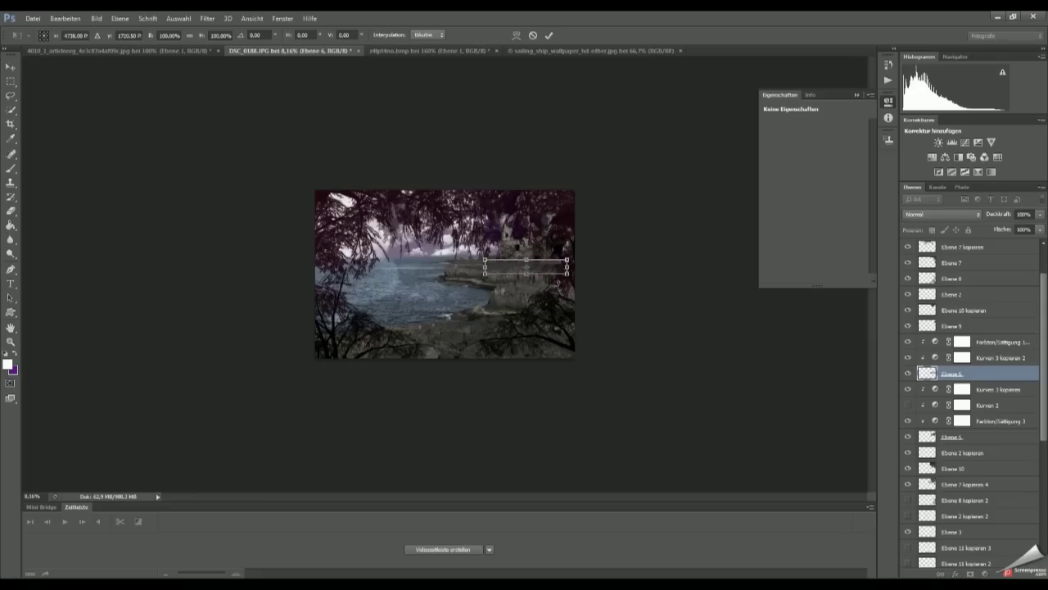
{"action": "key", "text": "Return"}
{"action": "key", "text": "e"}
{"action": "scroll", "coordinate": [966, 410], "scroll_direction": "down", "scroll_amount": 10}
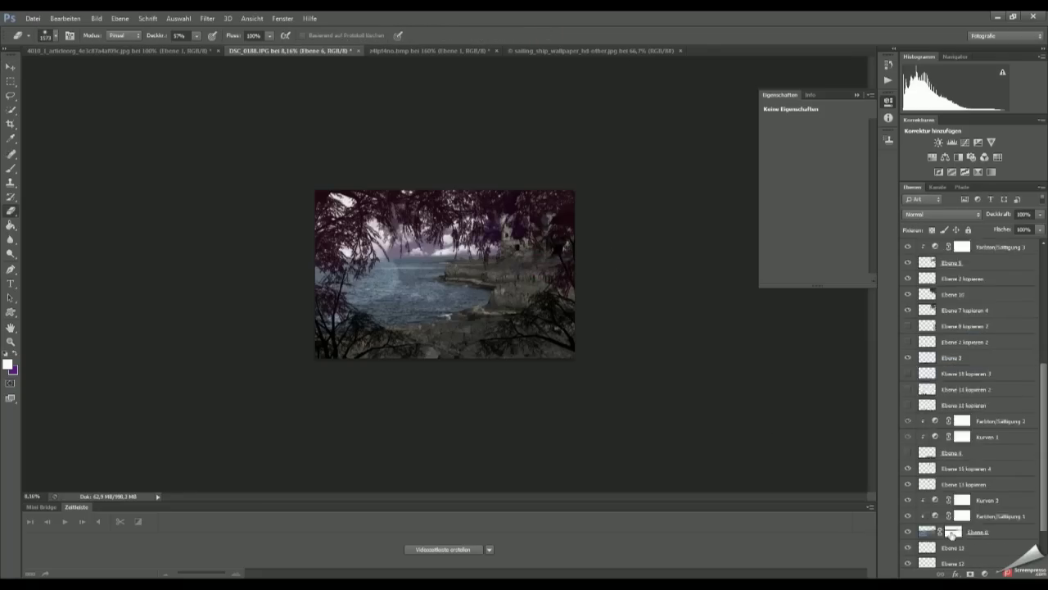
Step: Fill Ebene 14 with purple at 77% opacity and add a Hue/Saturation layer at Lightness -13
{"action": "left_click", "coordinate": [950, 544]}
{"action": "left_click", "coordinate": [9, 364]}
{"action": "left_click", "coordinate": [889, 278]}
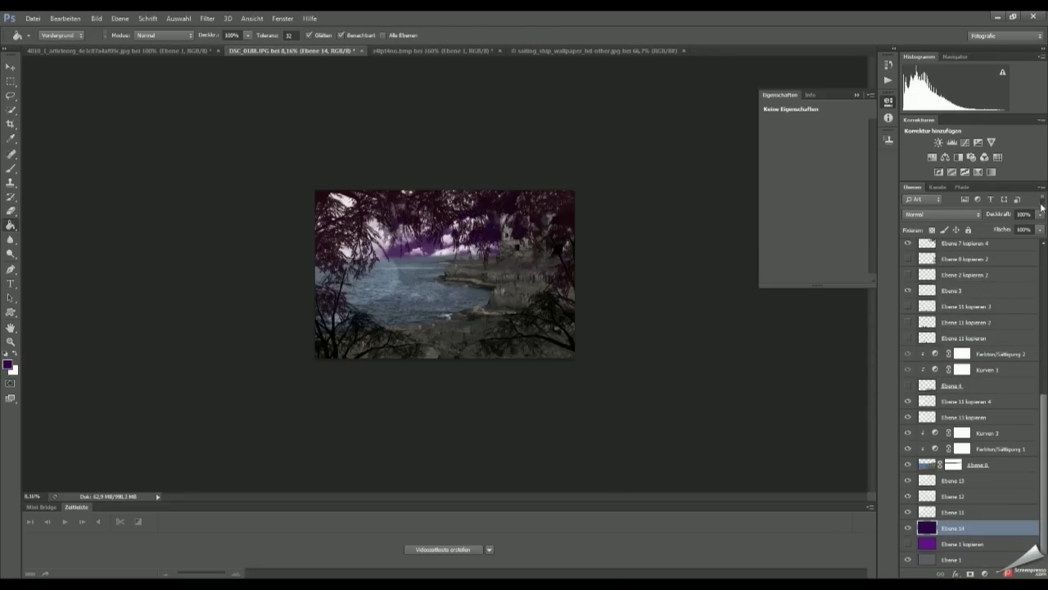
{"action": "left_click_drag", "start_coordinate": [1041, 214], "coordinate": [1013, 229]}
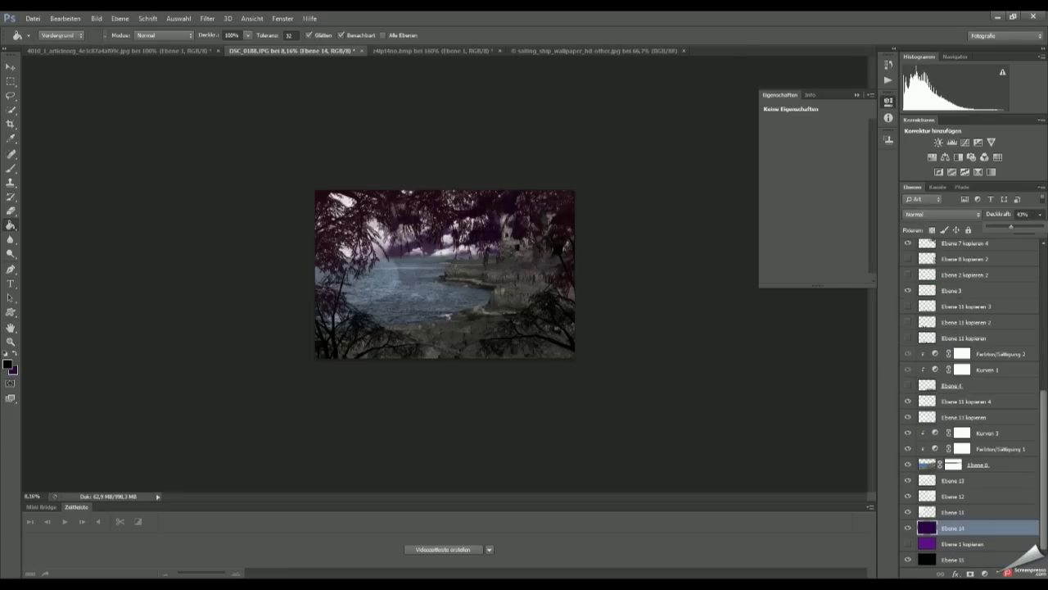
{"action": "left_click", "coordinate": [932, 156]}
{"action": "left_click_drag", "start_coordinate": [813, 213], "coordinate": [808, 213]}
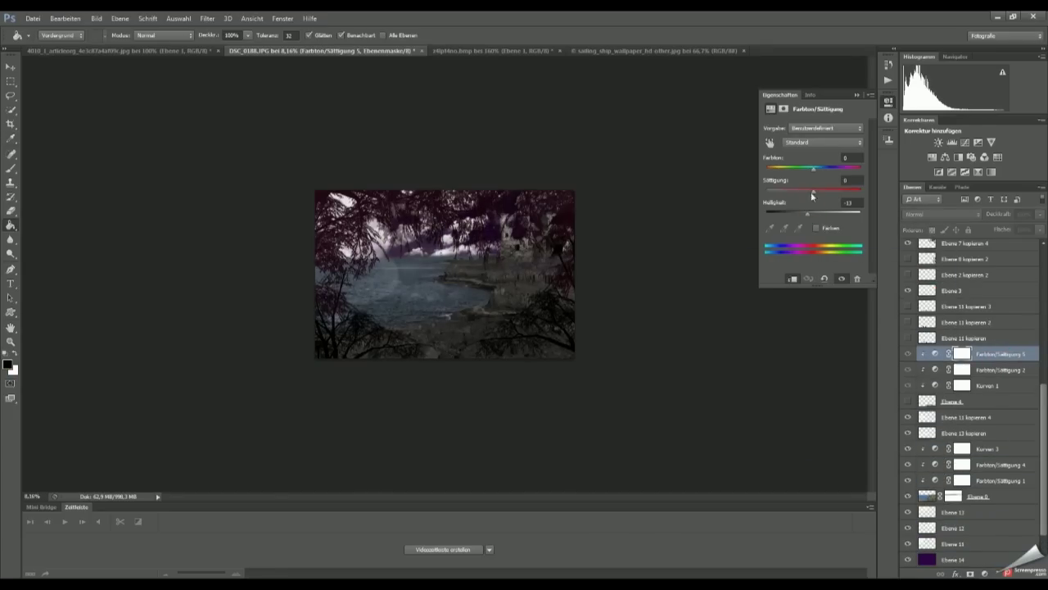
Step: Create a new empty layer, reset the default colours, and pick a different brush shape
{"action": "key", "text": "ctrl+shift+alt+n"}
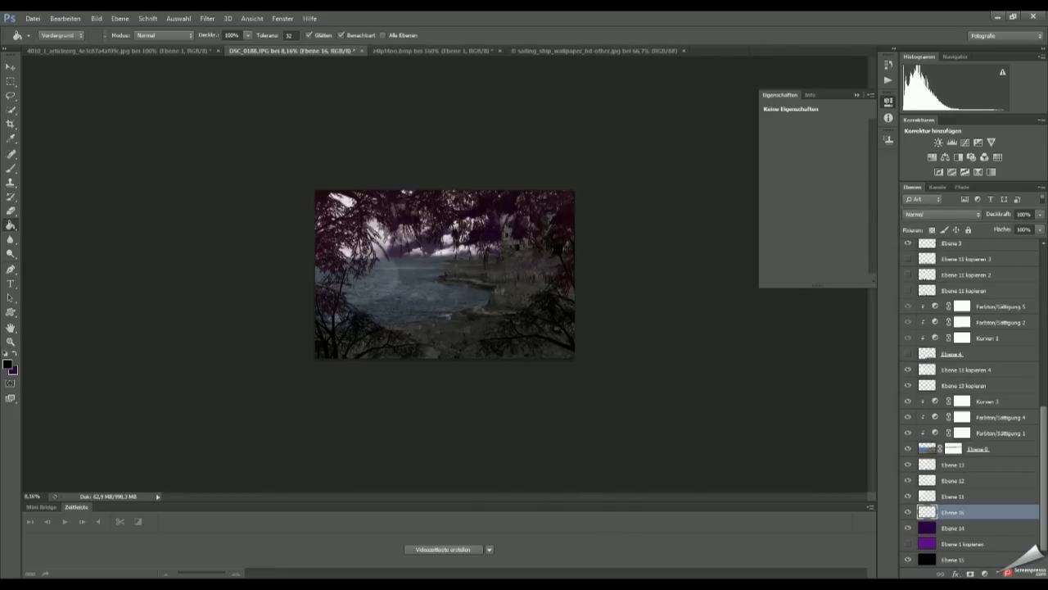
{"action": "key", "text": "b"}
{"action": "right_click", "coordinate": [463, 273]}
{"action": "key", "text": "d"}
{"action": "key", "text": "x"}
{"action": "right_click", "coordinate": [513, 247]}
{"action": "scroll", "coordinate": [731, 451], "scroll_direction": "down", "scroll_amount": 2}
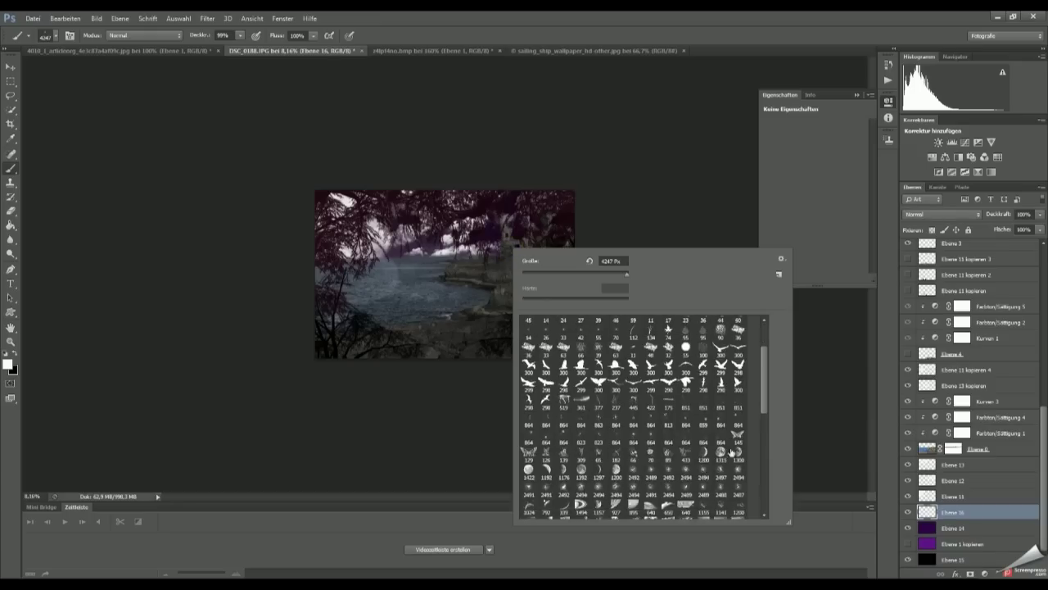
{"action": "double_click", "coordinate": [730, 453]}
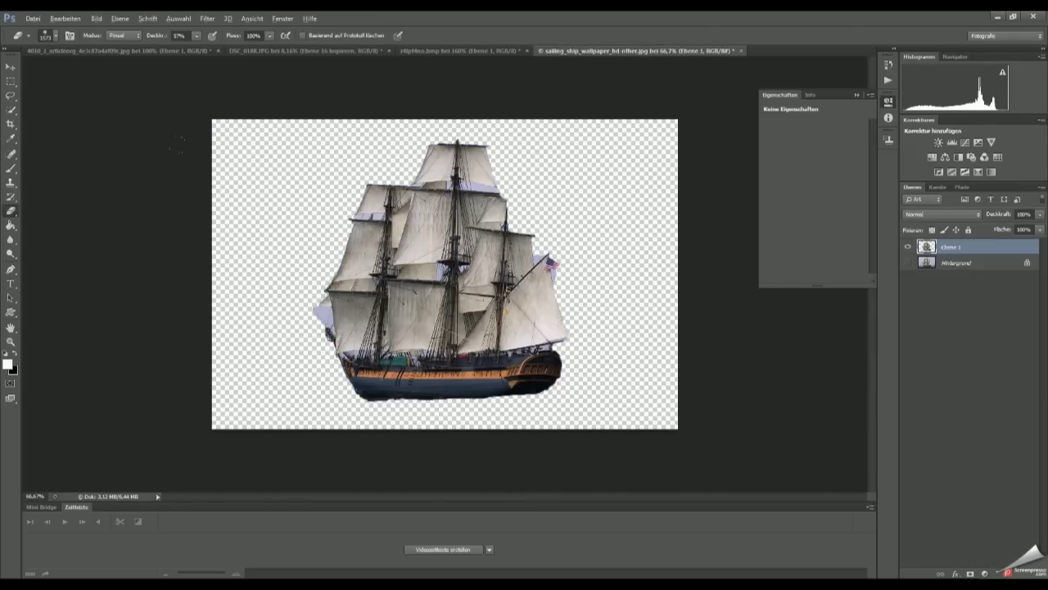
Step: Distort the sailing ship into perspective on the water at the left and commit it
{"action": "scroll", "coordinate": [316, 313], "scroll_direction": "up", "scroll_amount": 3}
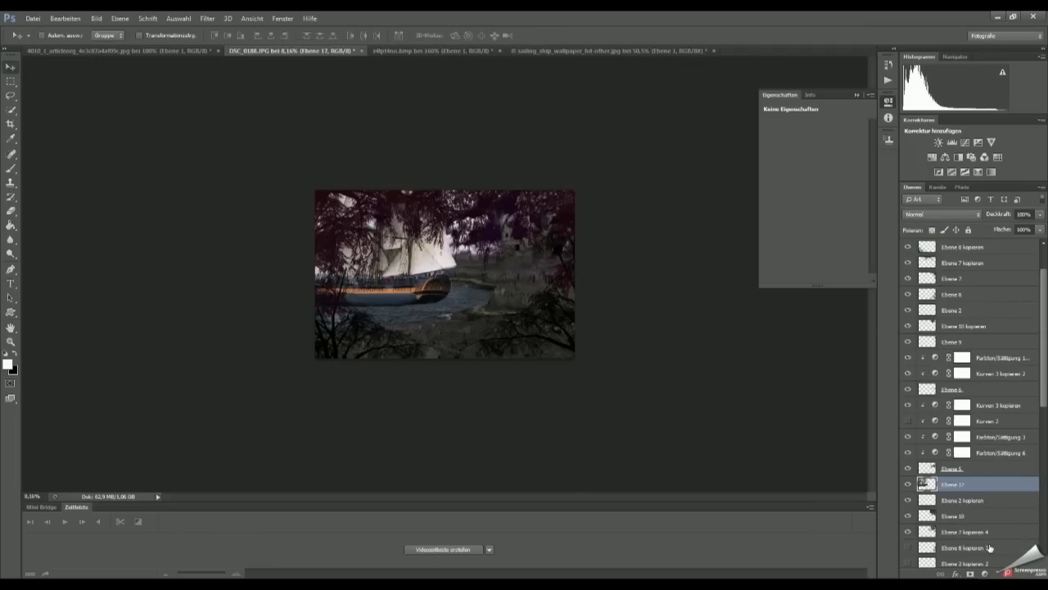
{"action": "left_click_drag", "start_coordinate": [463, 145], "coordinate": [422, 311]}
{"action": "left_click", "coordinate": [889, 66]}
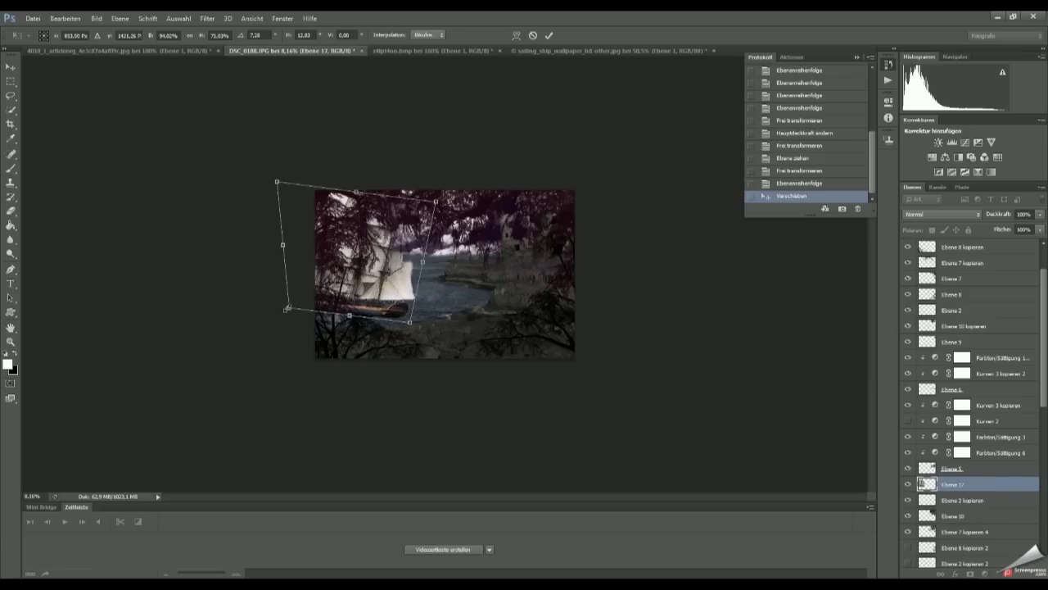
{"action": "left_click", "coordinate": [548, 35]}
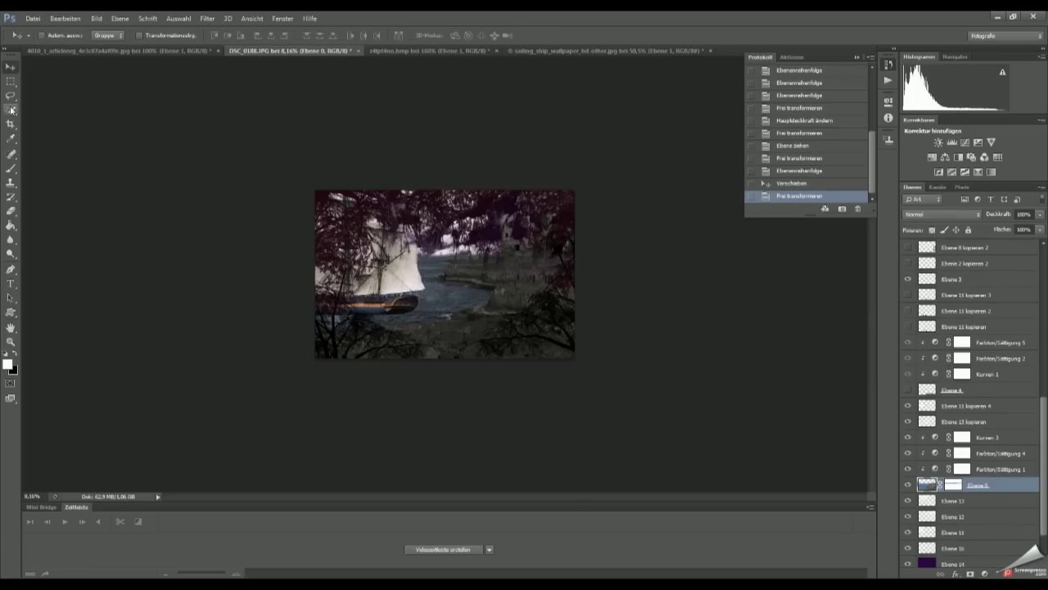
Step: Copy a rectangular marquee area to a new layer and clip the adjustment above to it
{"action": "left_click_drag", "start_coordinate": [417, 319], "coordinate": [417, 319]}
{"action": "key", "text": "ctrl+j"}
{"action": "key", "text": "ctrl+alt+g"}
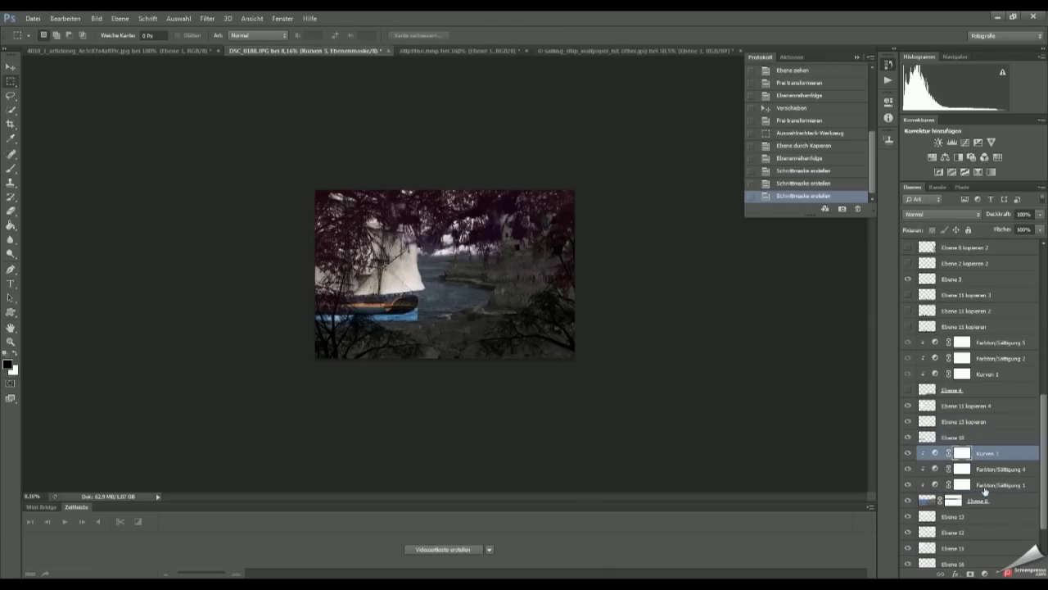